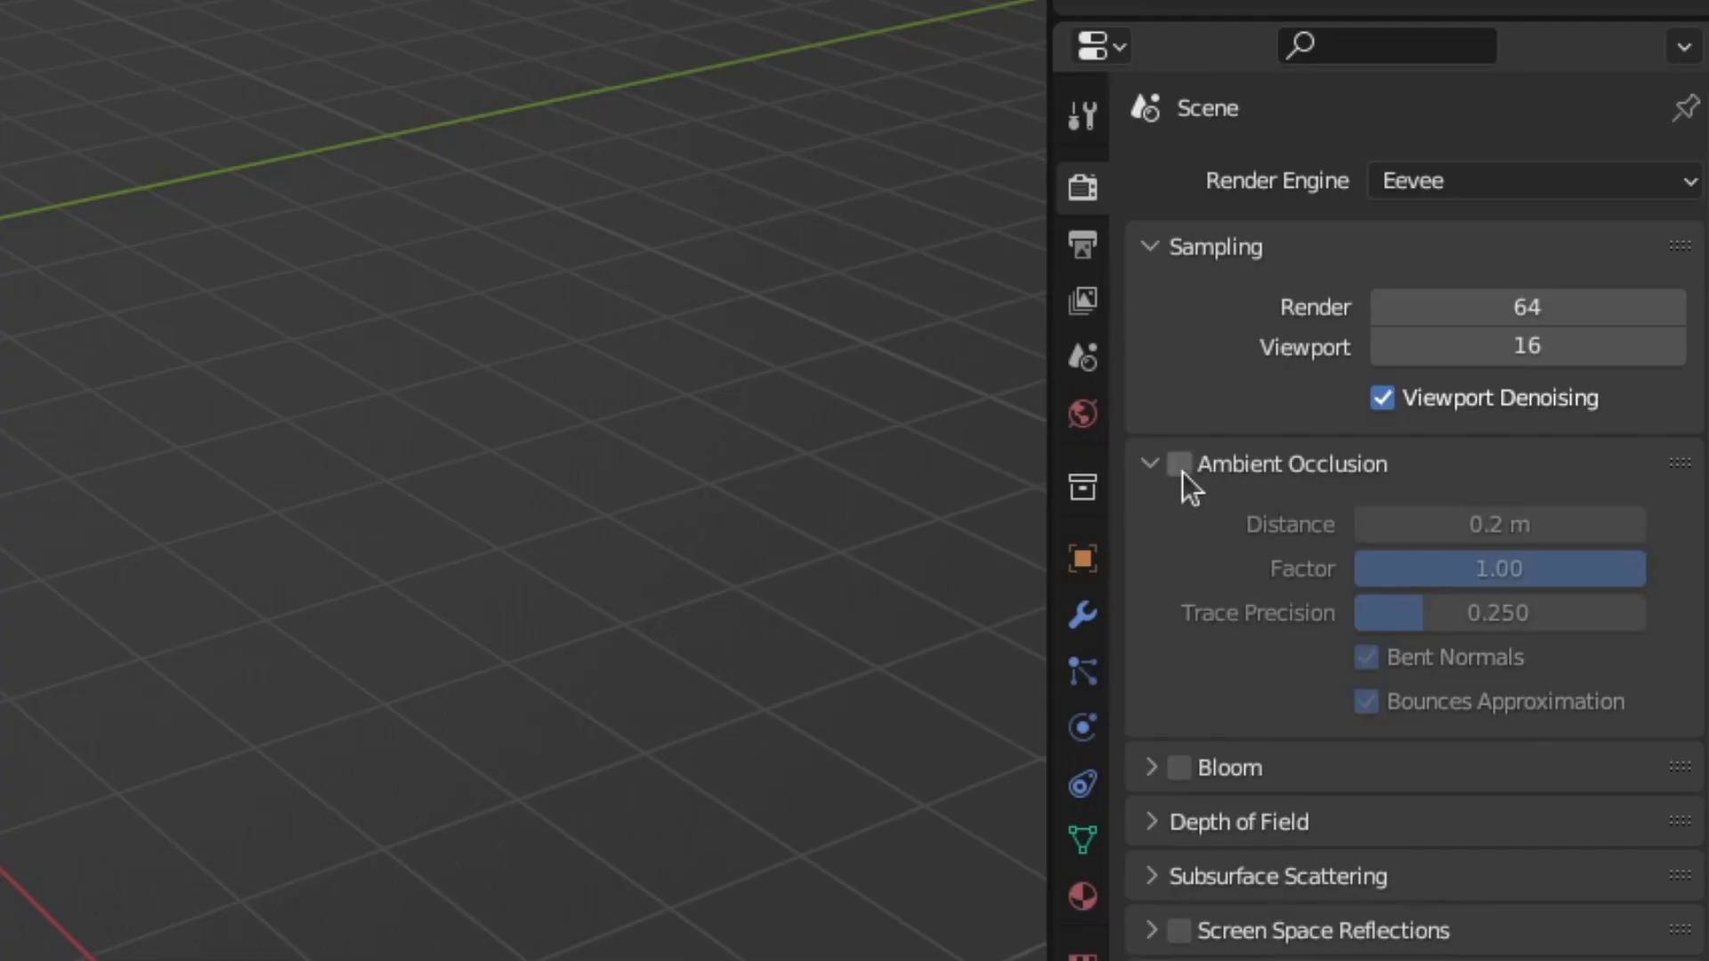
Turn on Ambient Occlusion in the Eevee Render Properties
left_click(1177, 465)
Enable screen space reflections without Half Res Trace, and set shadow cube 1024 px, cascade 2048 px
left_click(1095, 356)
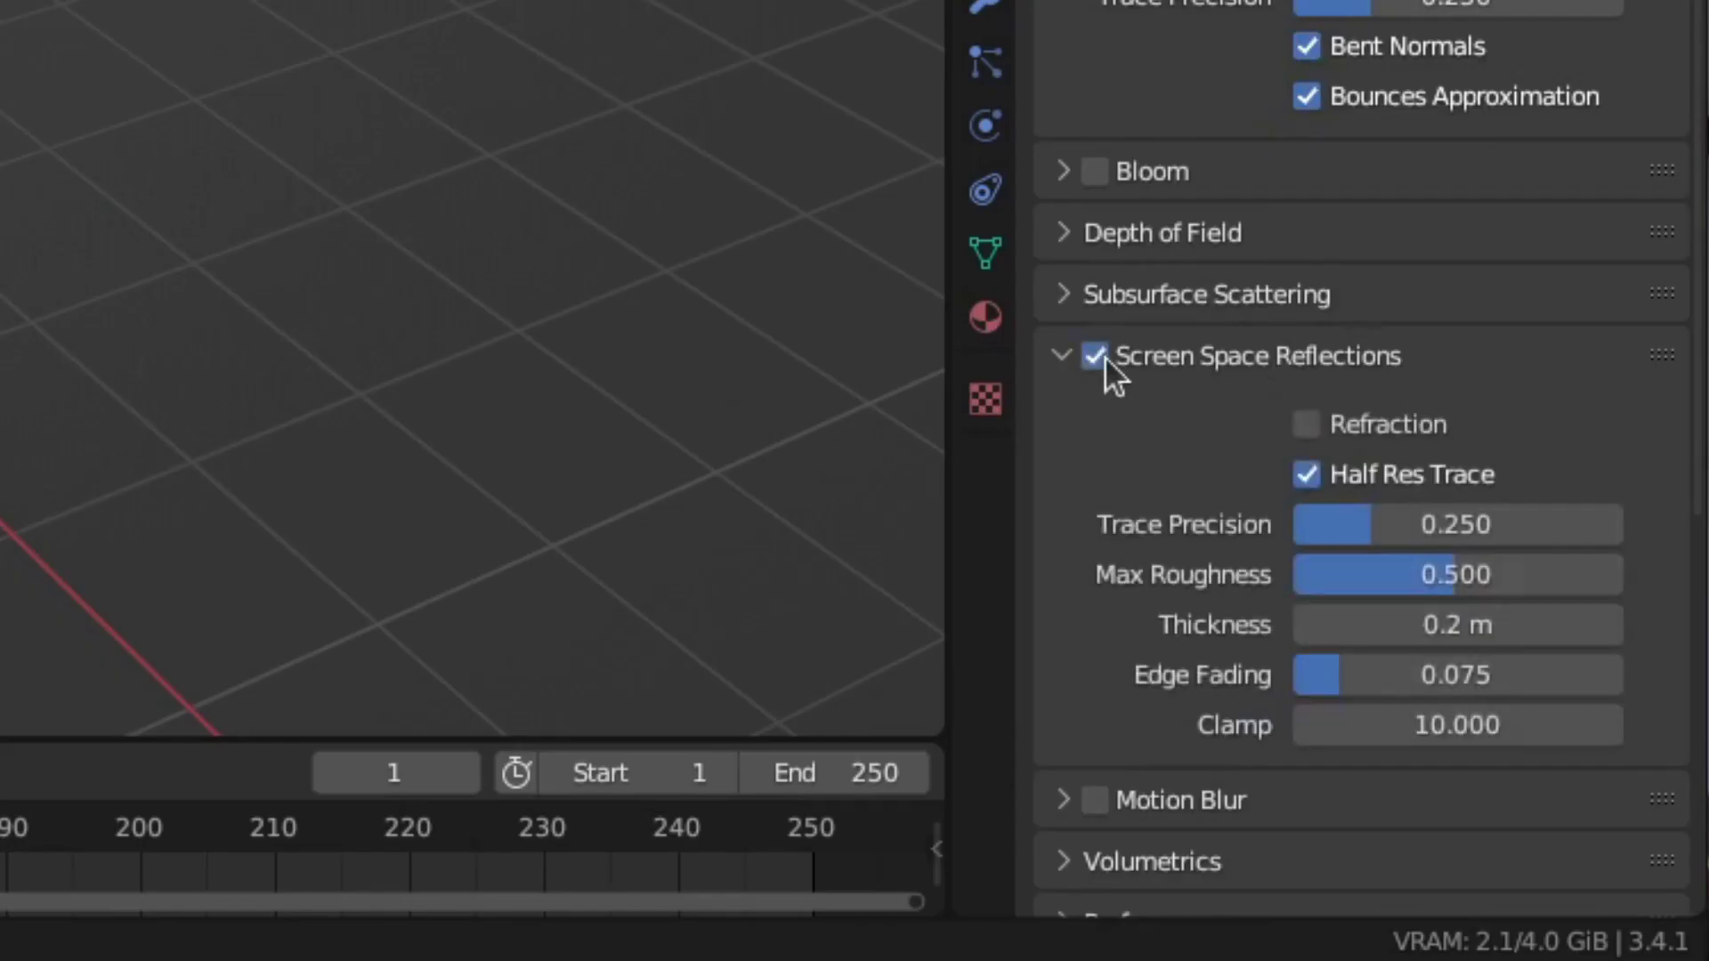
left_click(1312, 440)
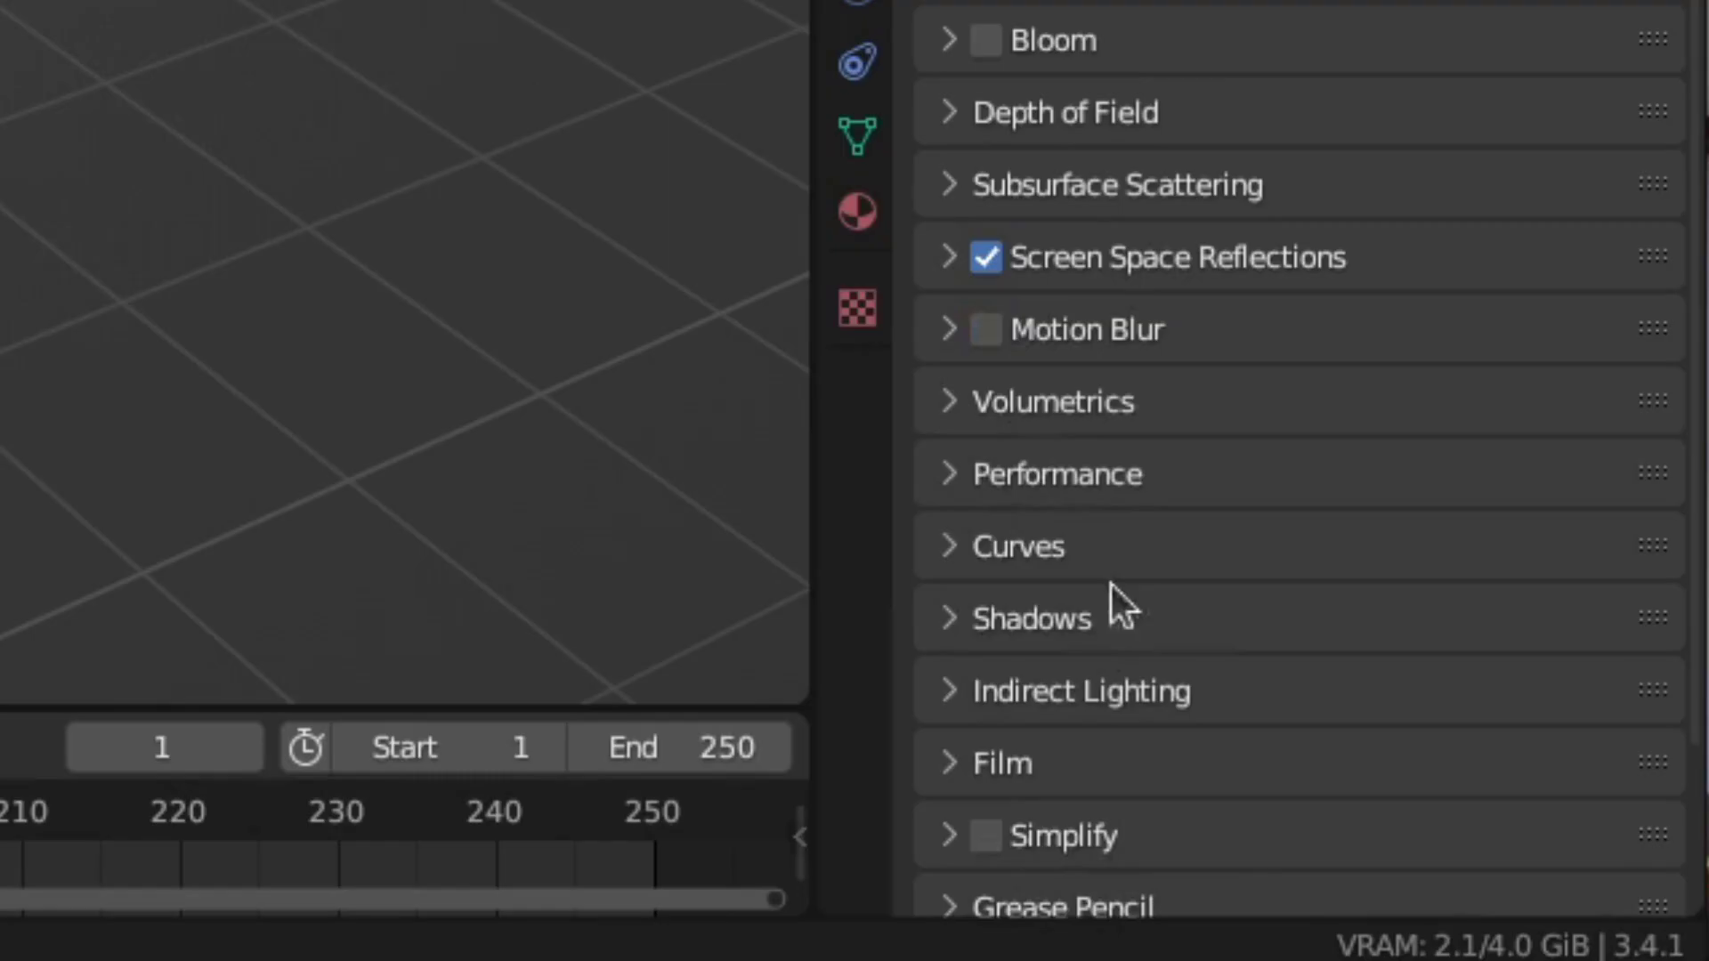
left_click(1090, 616)
scroll(1184, 592, "down", 5)
left_click(1290, 194)
left_click(1248, 497)
left_click(1328, 244)
left_click(1157, 599)
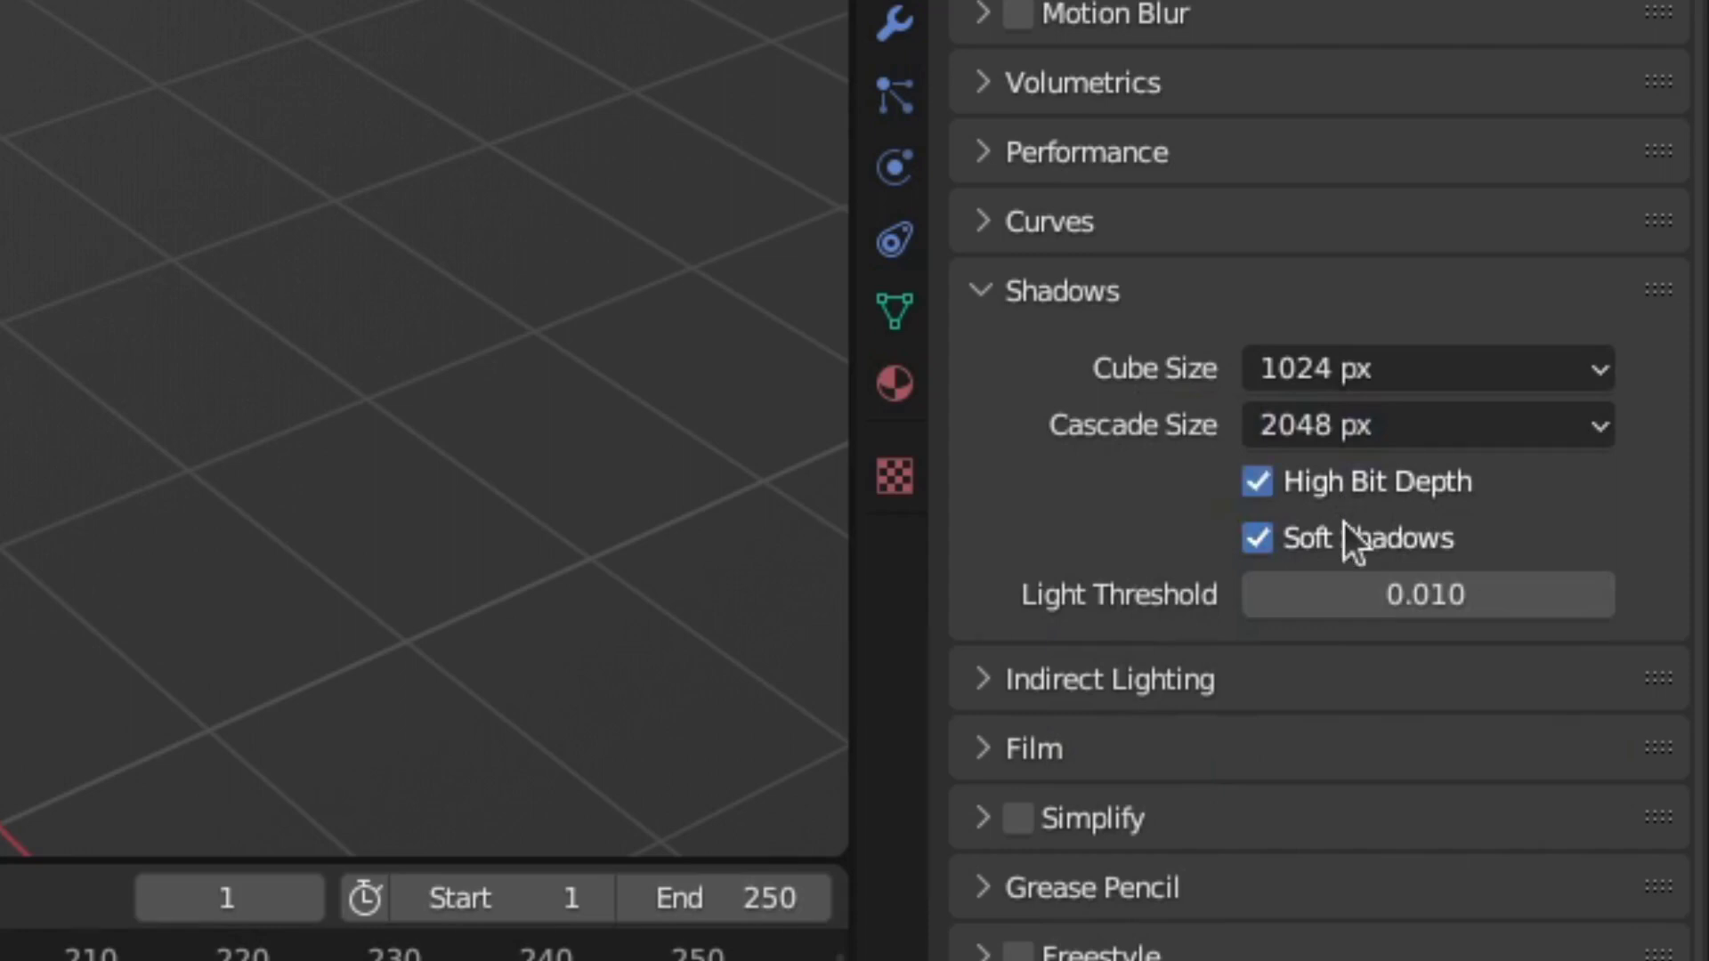
Set the render sampling to 128 samples
type("128")
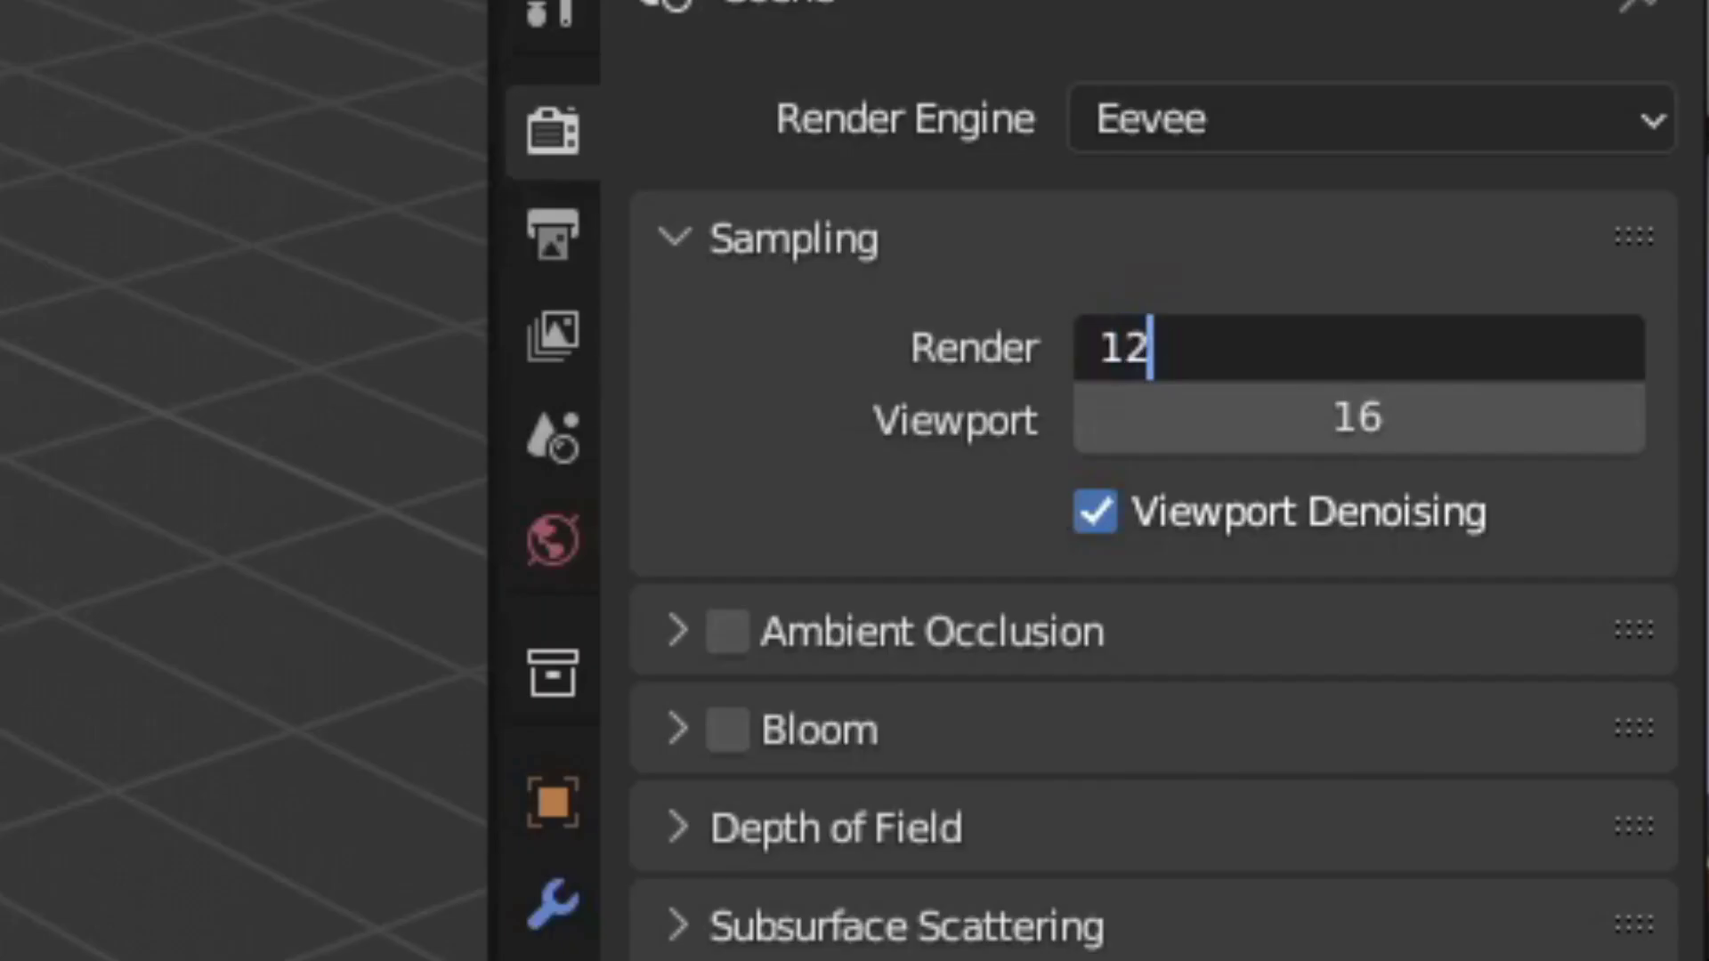
key("Return")
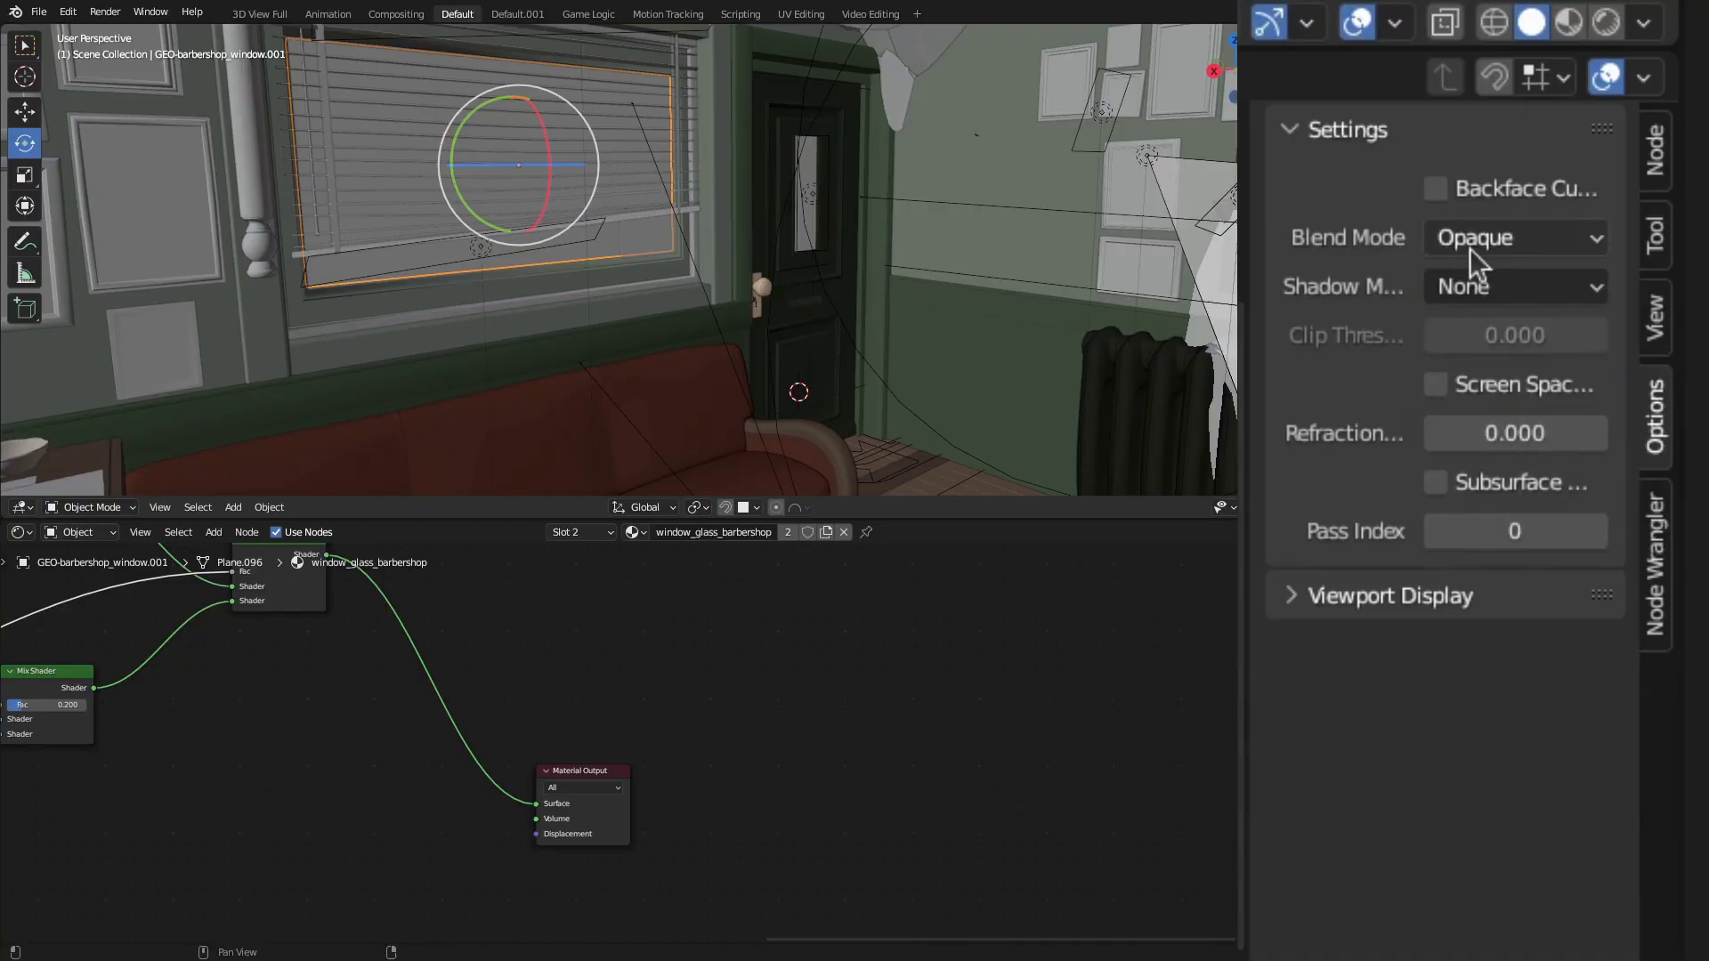
left_click(1470, 250)
Give window_glass_barbershop Alpha Blend with Shadow Mode None, and Clear_Glass Alpha Blend with Alpha Clip shadows
left_click(1460, 412)
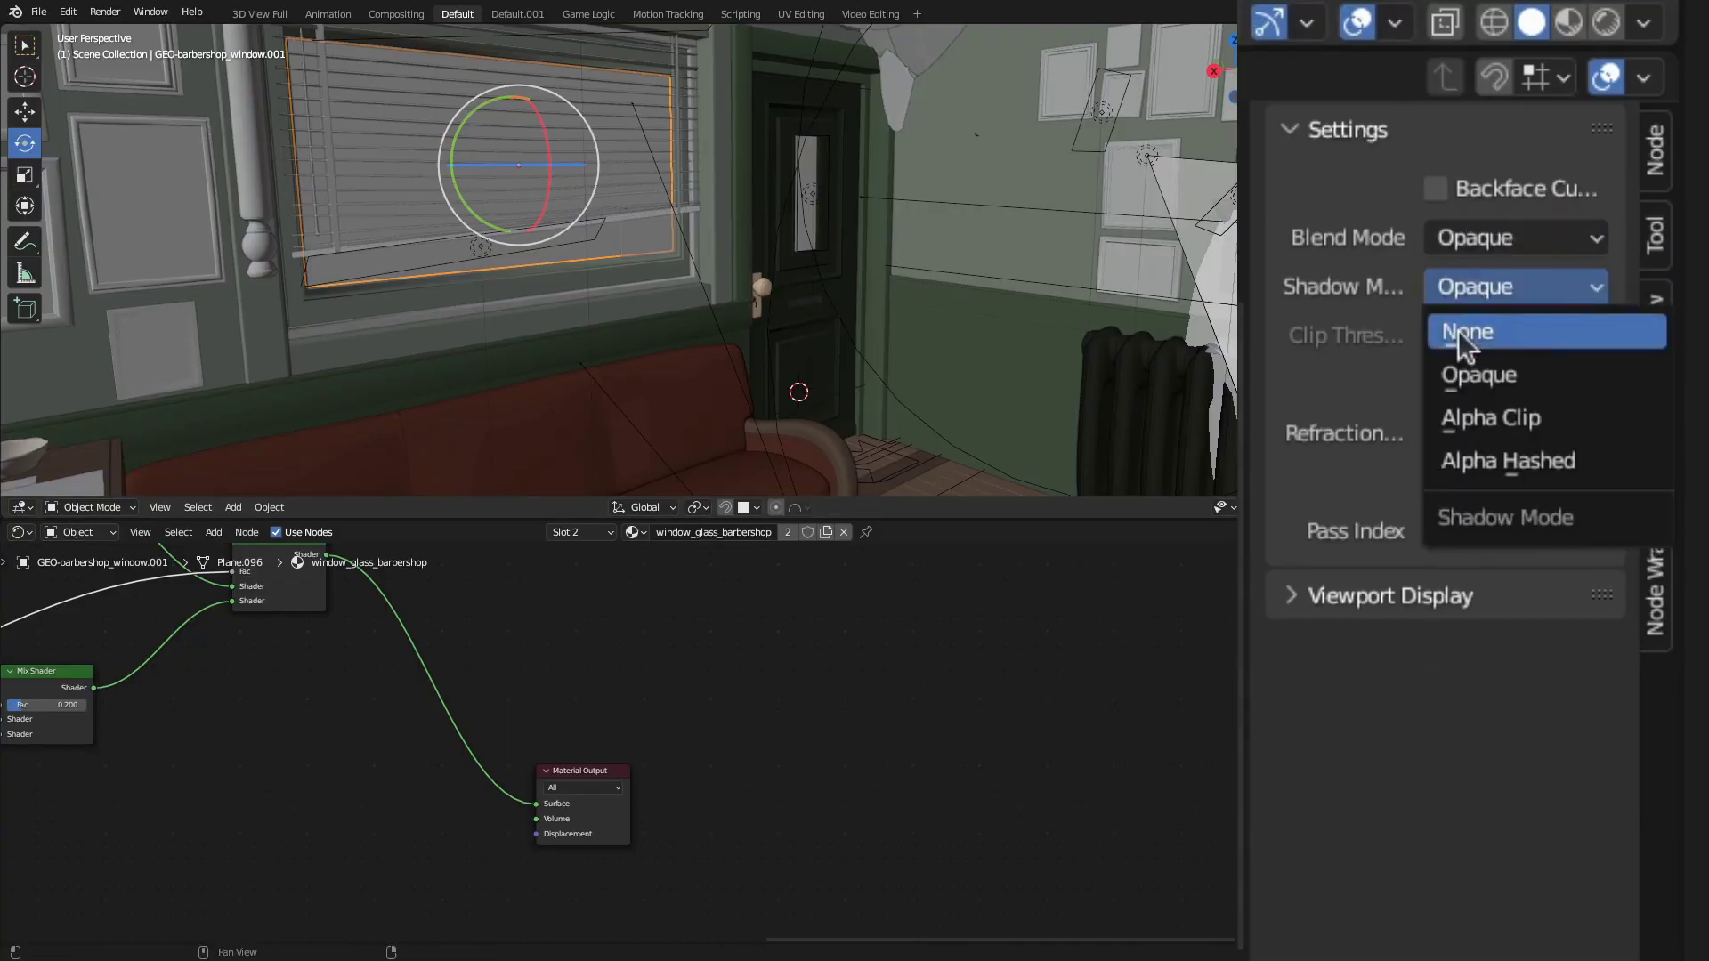
left_click(1460, 331)
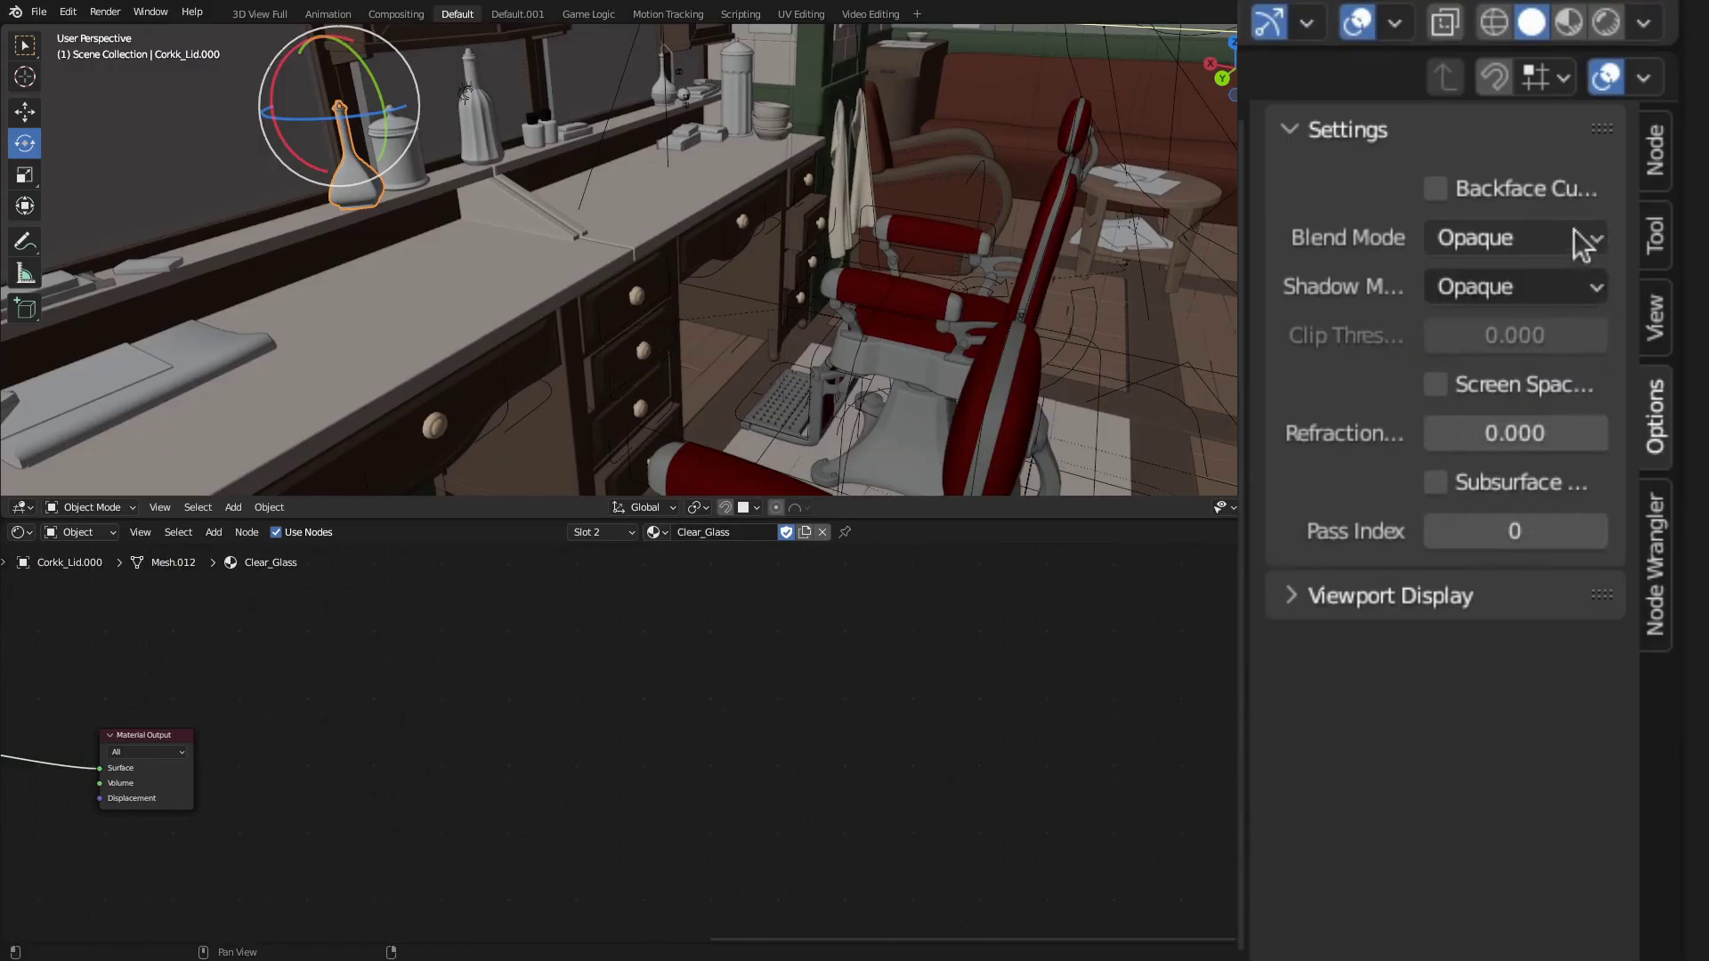
left_click(1559, 235)
left_click(1519, 405)
left_click(1512, 290)
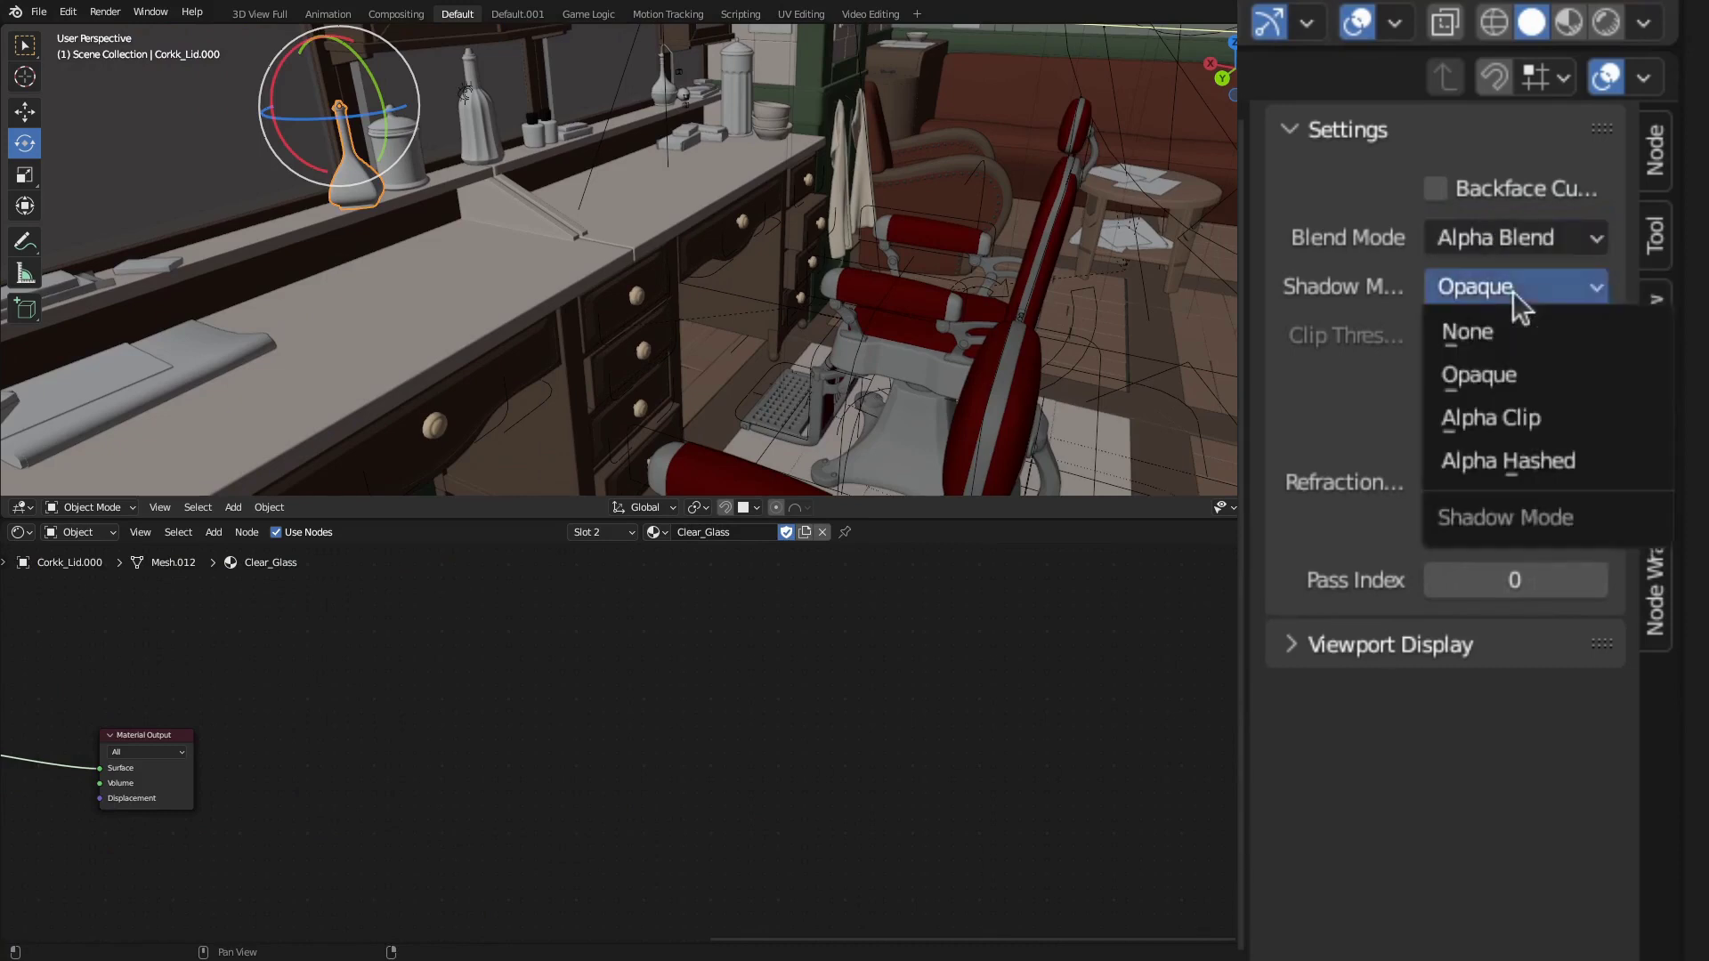
left_click(1495, 419)
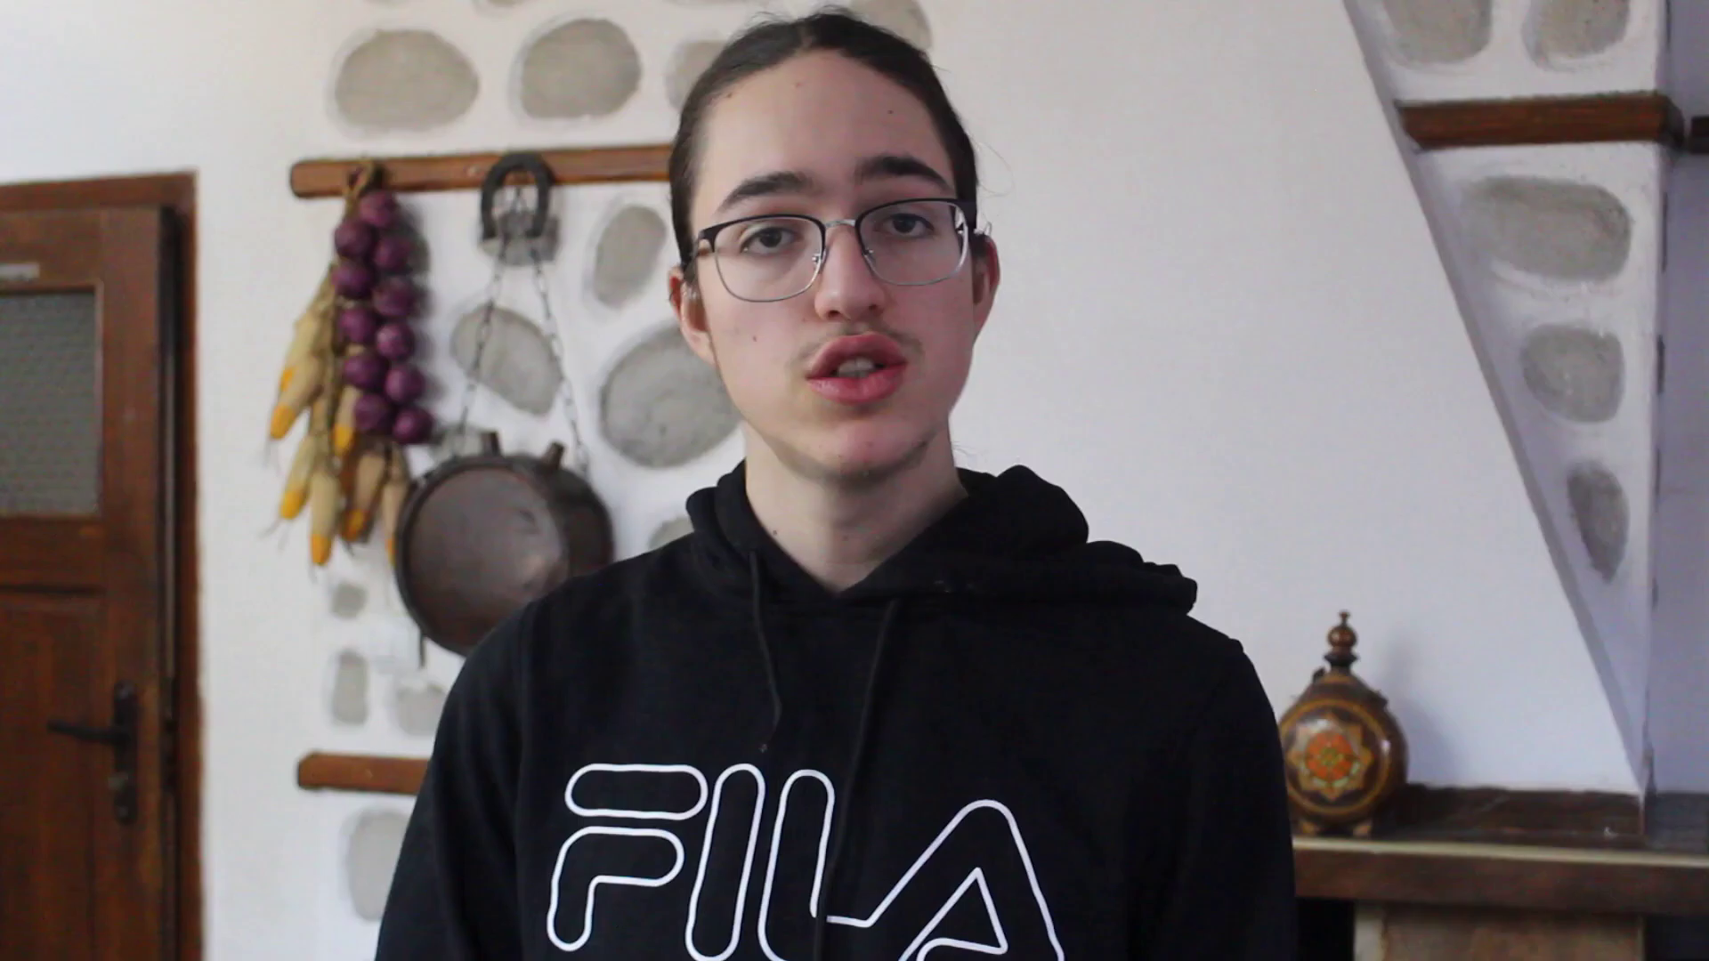
Switch the Shader Editor to World nodes and add a Light Path node beside Background
left_click(349, 267)
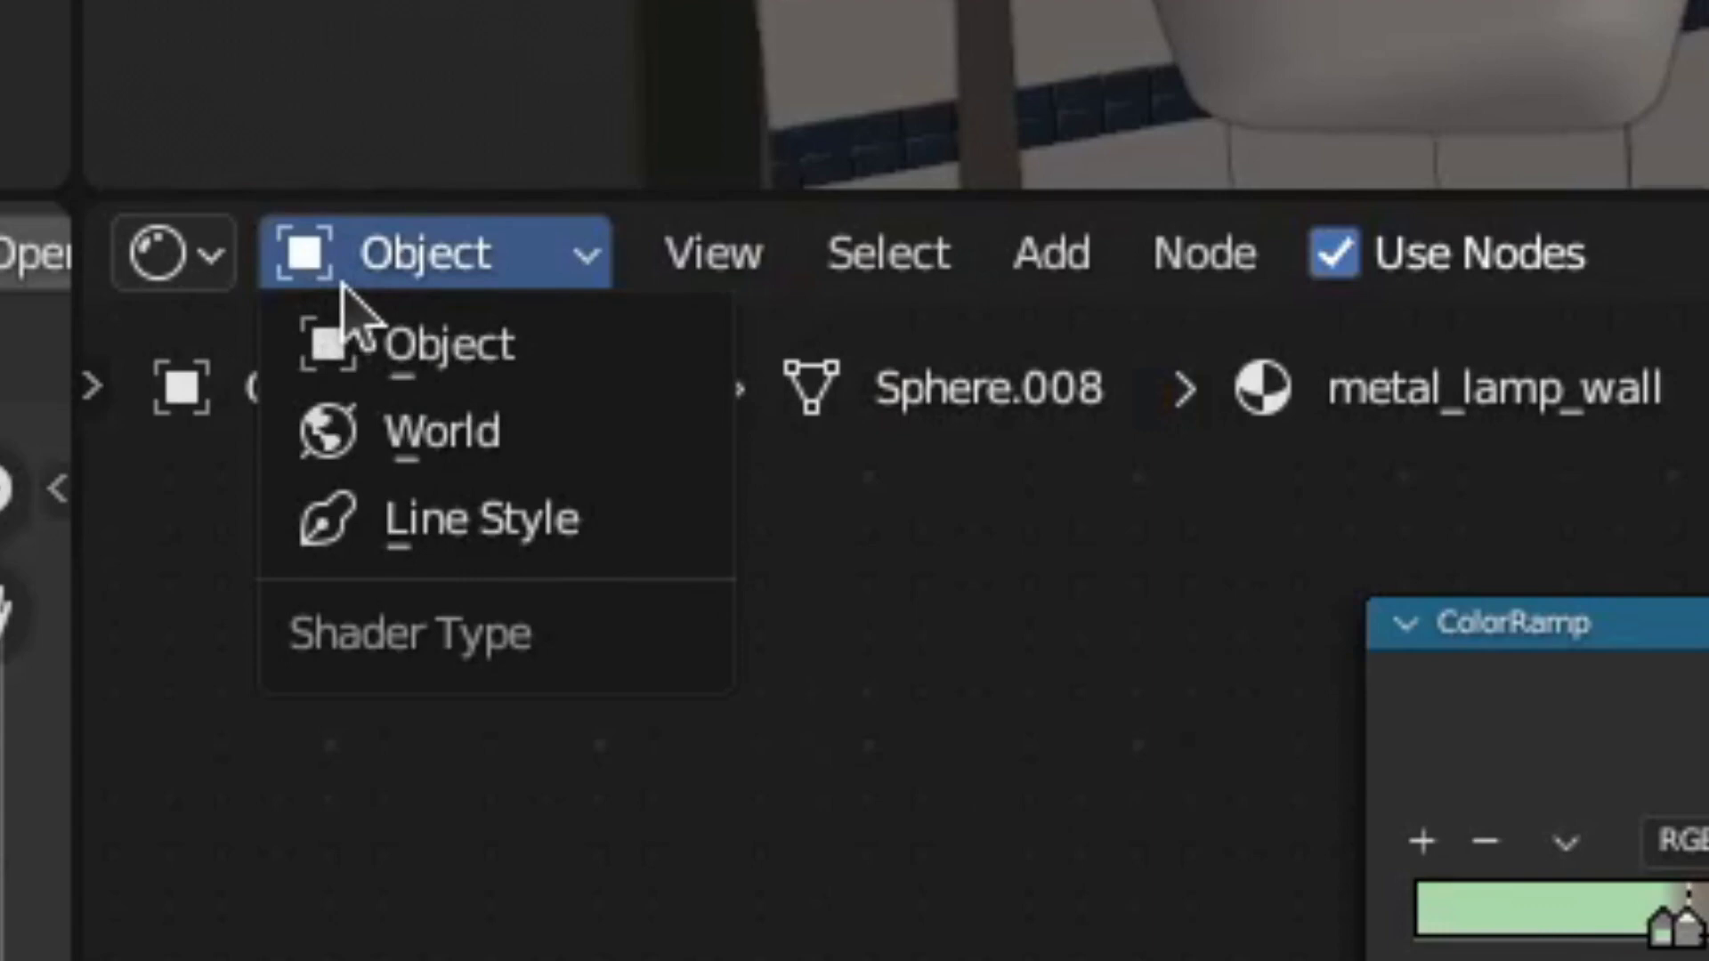
left_click(351, 426)
key("shift+a")
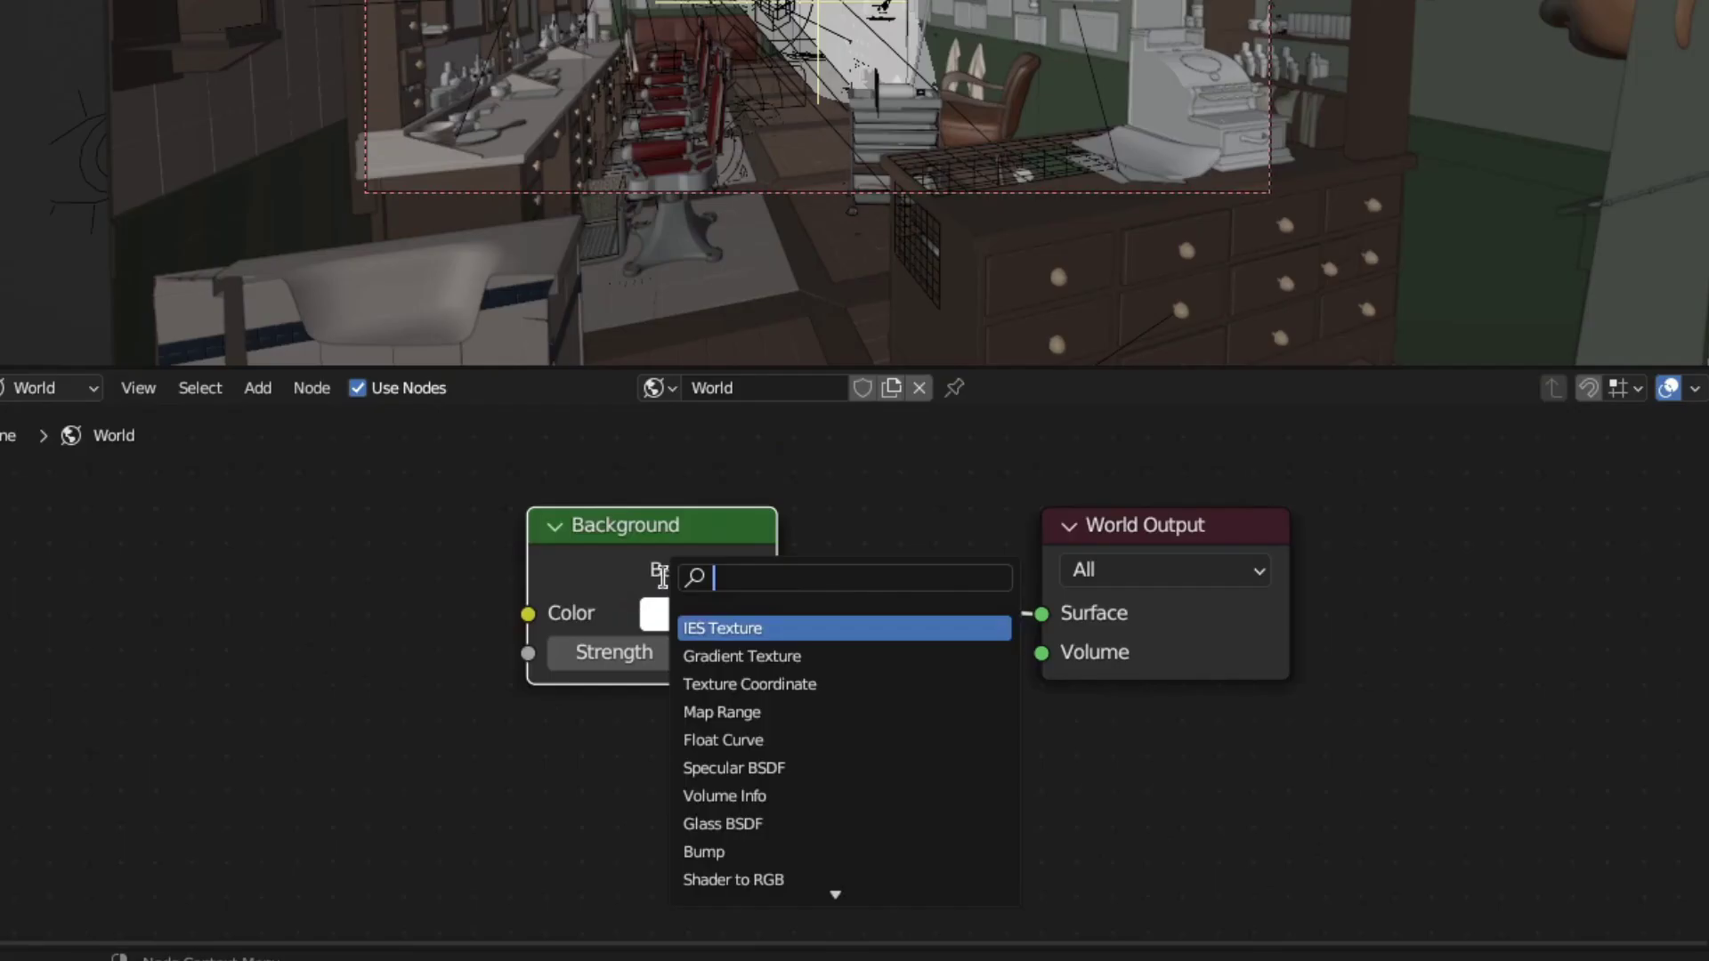
type("light")
key("Return")
left_click_drag(372, 598, 916, 689)
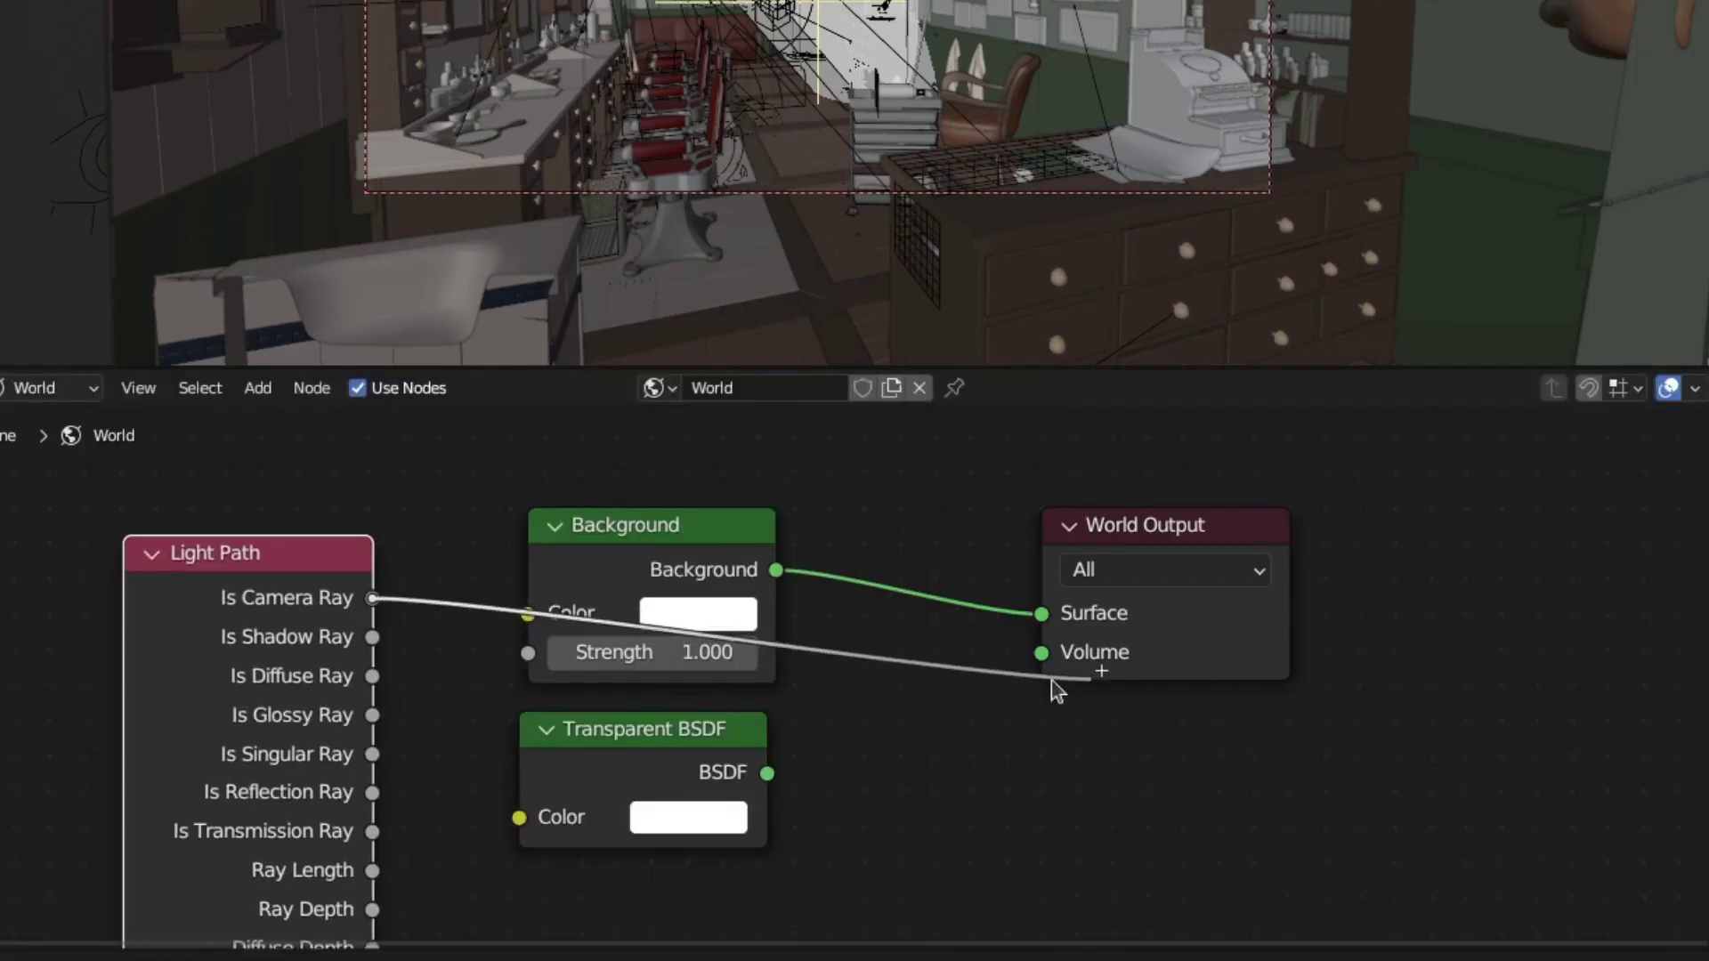
Mix Background with a Transparent BSDF driven by Is Camera Ray, then lower a light's shadow bias
right_click_drag(655, 786, 703, 649, "ctrl+alt")
left_click_drag(372, 598, 520, 595)
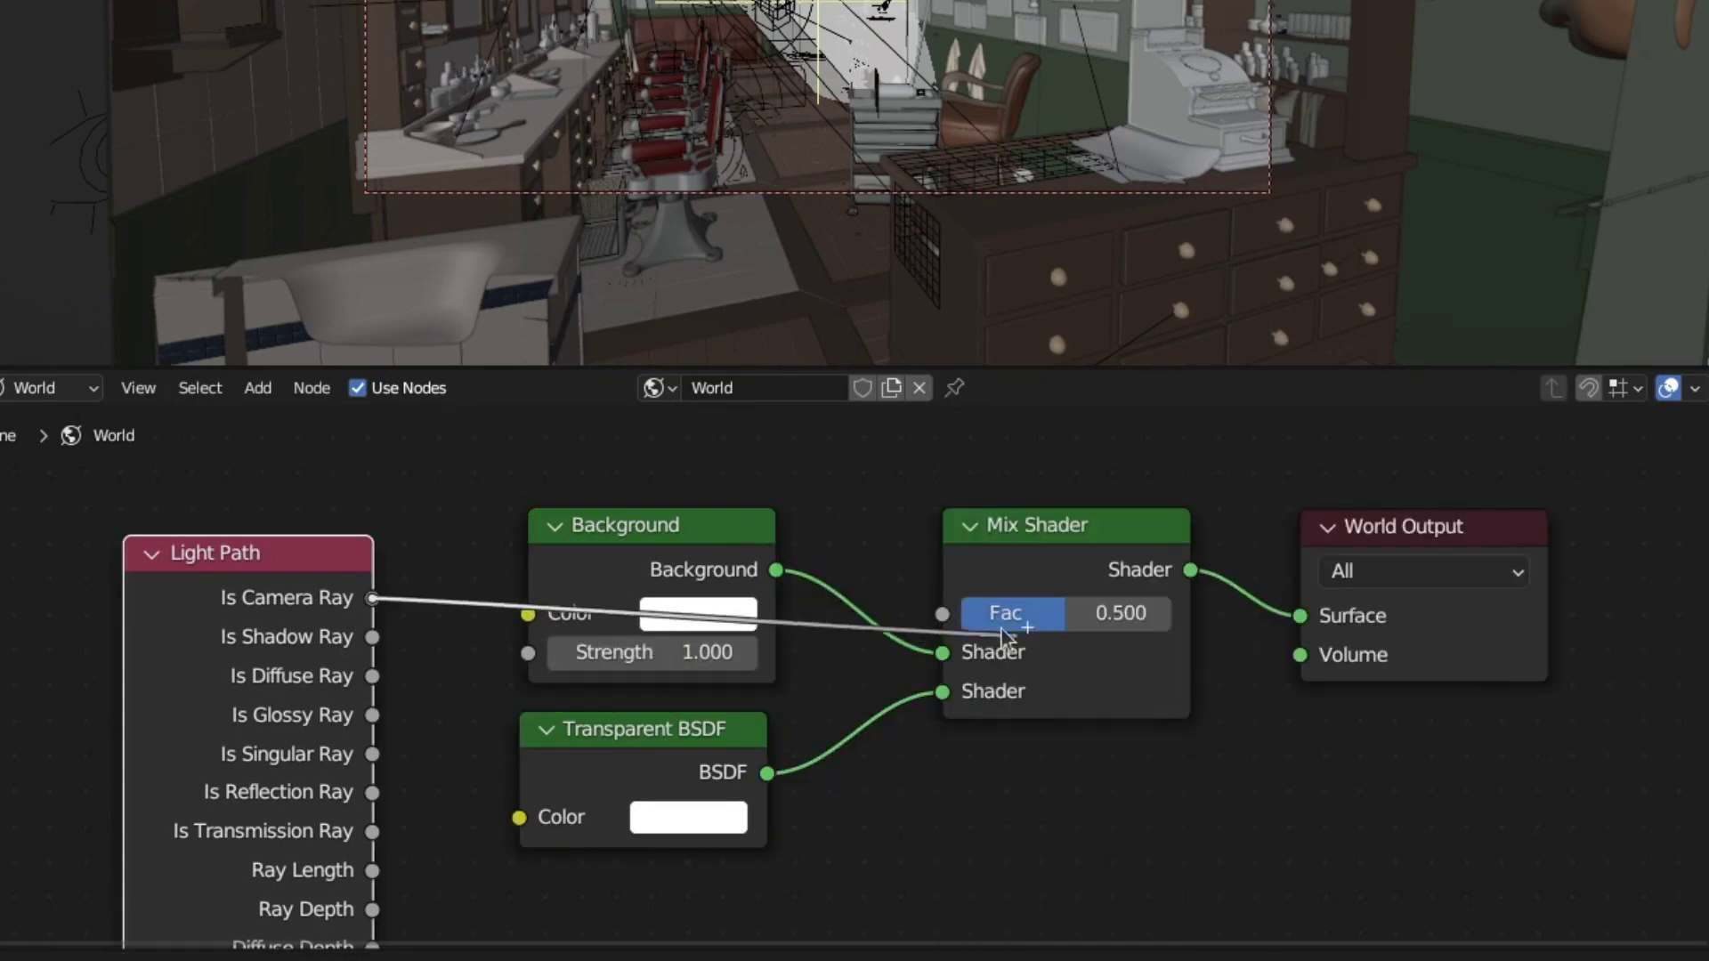
left_click_drag(1001, 628, 976, 621)
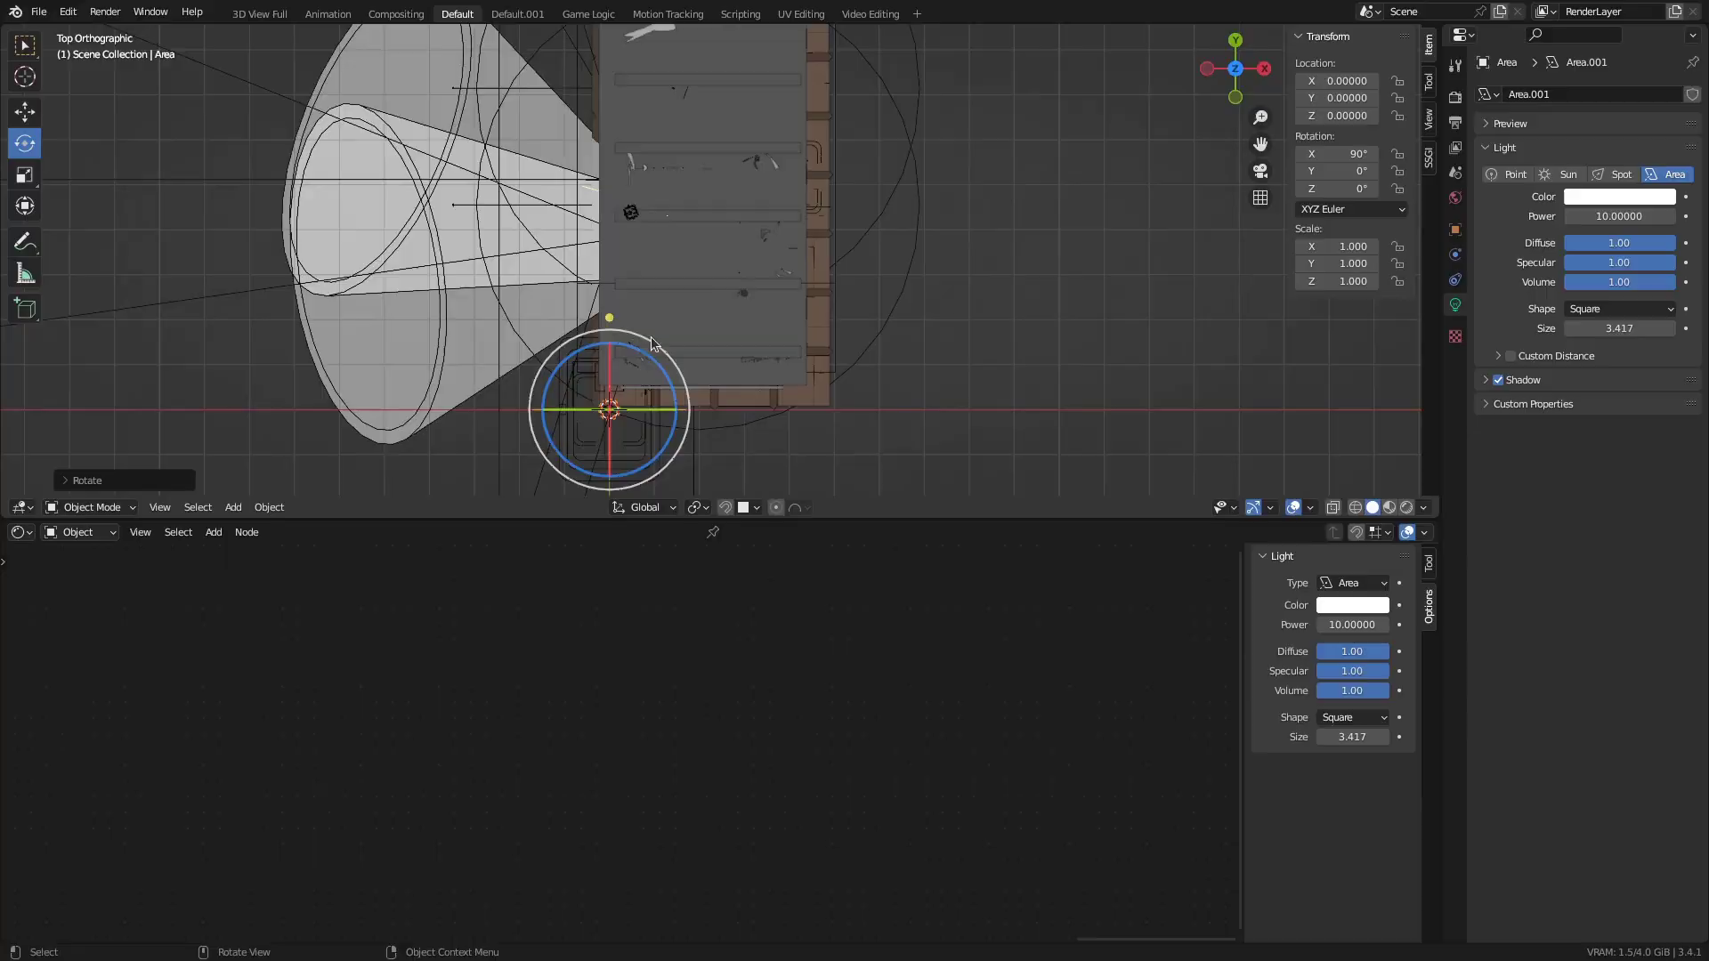
left_click_drag(651, 344, 663, 356)
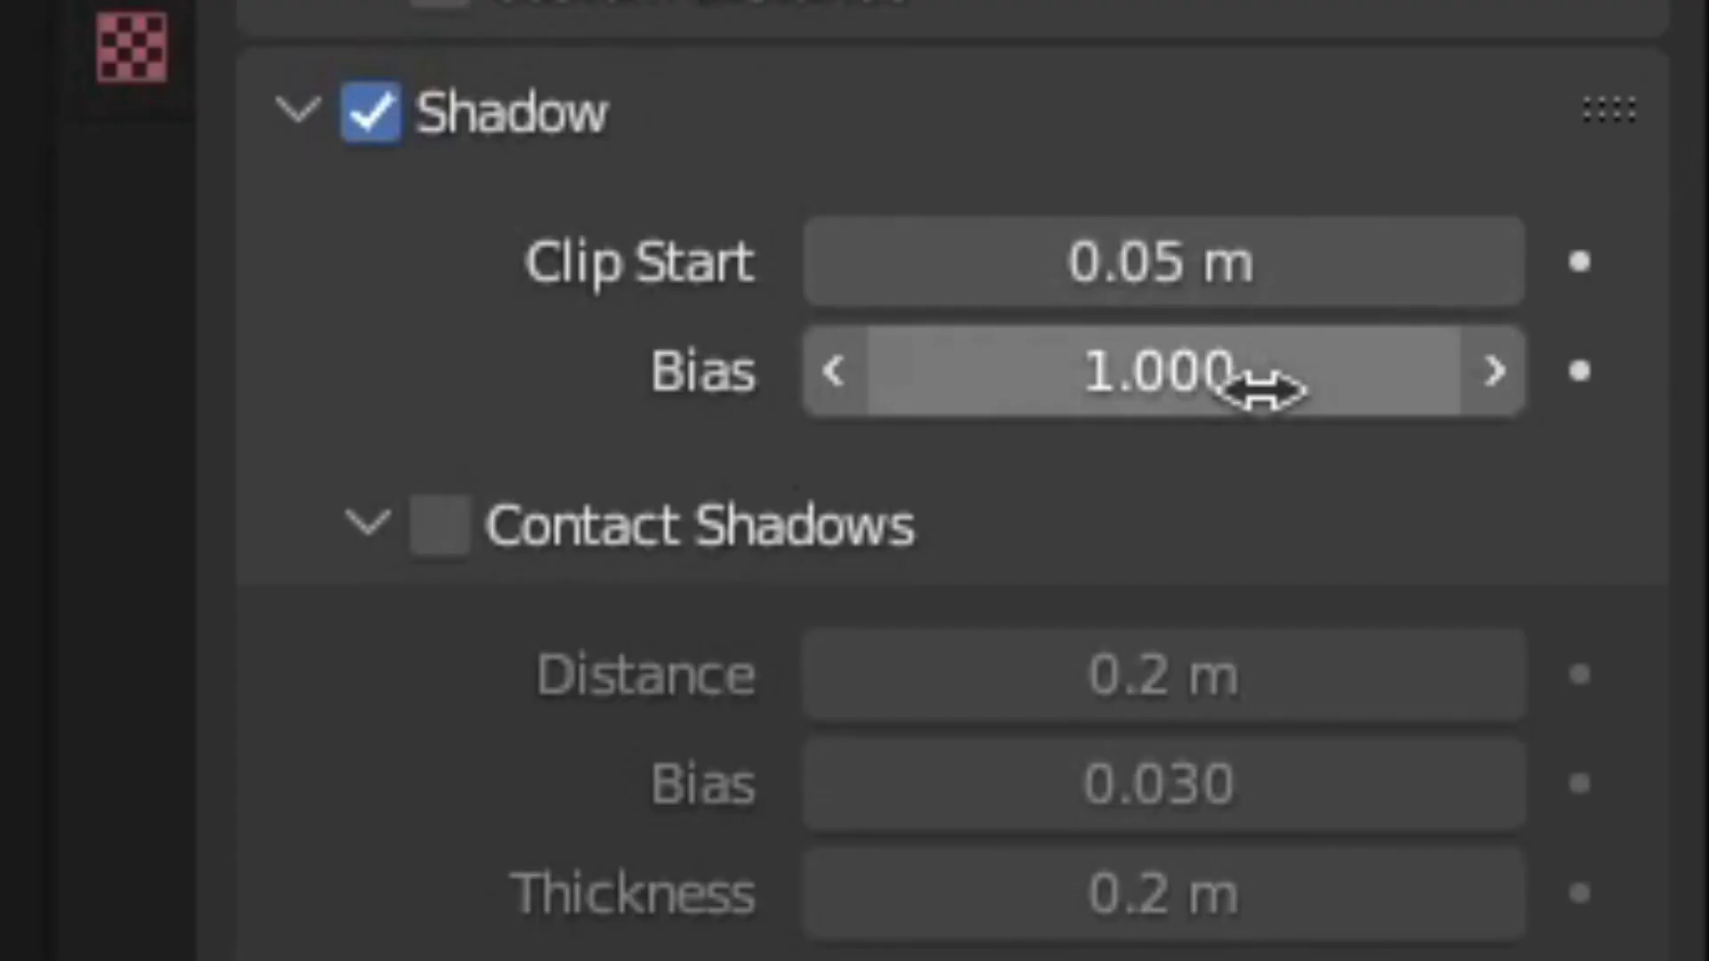
left_click_drag(1258, 382, 1166, 445)
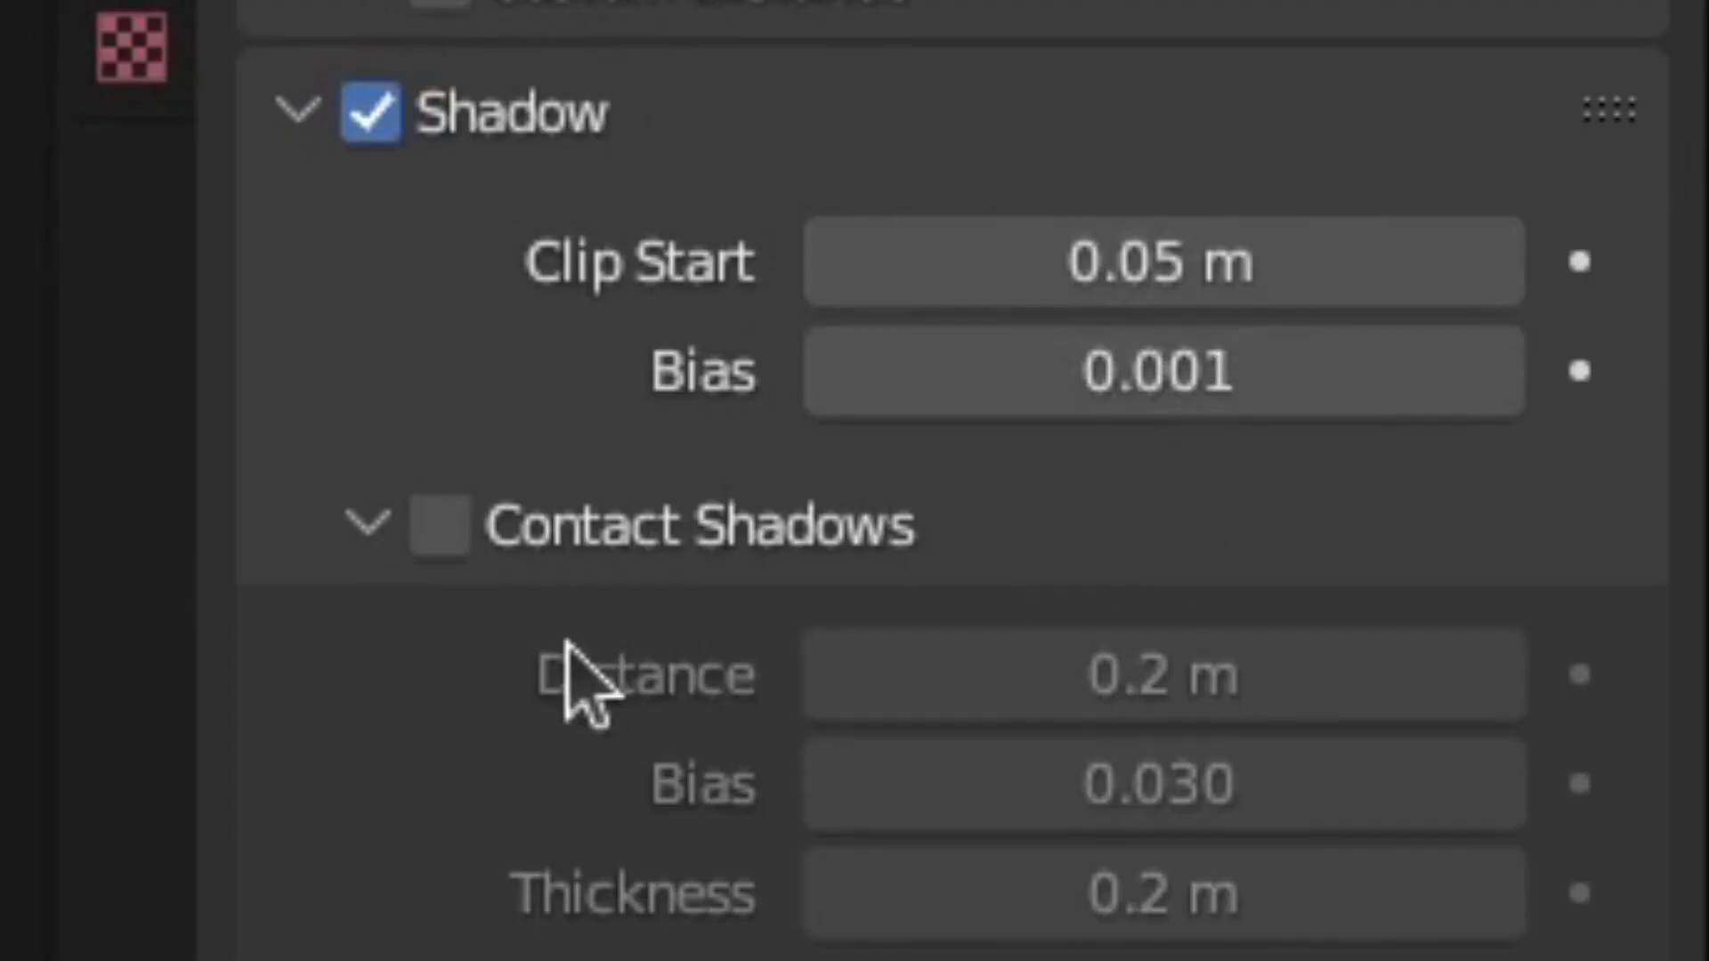
Enable the light's contact shadows, drop its specular to 0, and add an irradiance volume
left_click(442, 509)
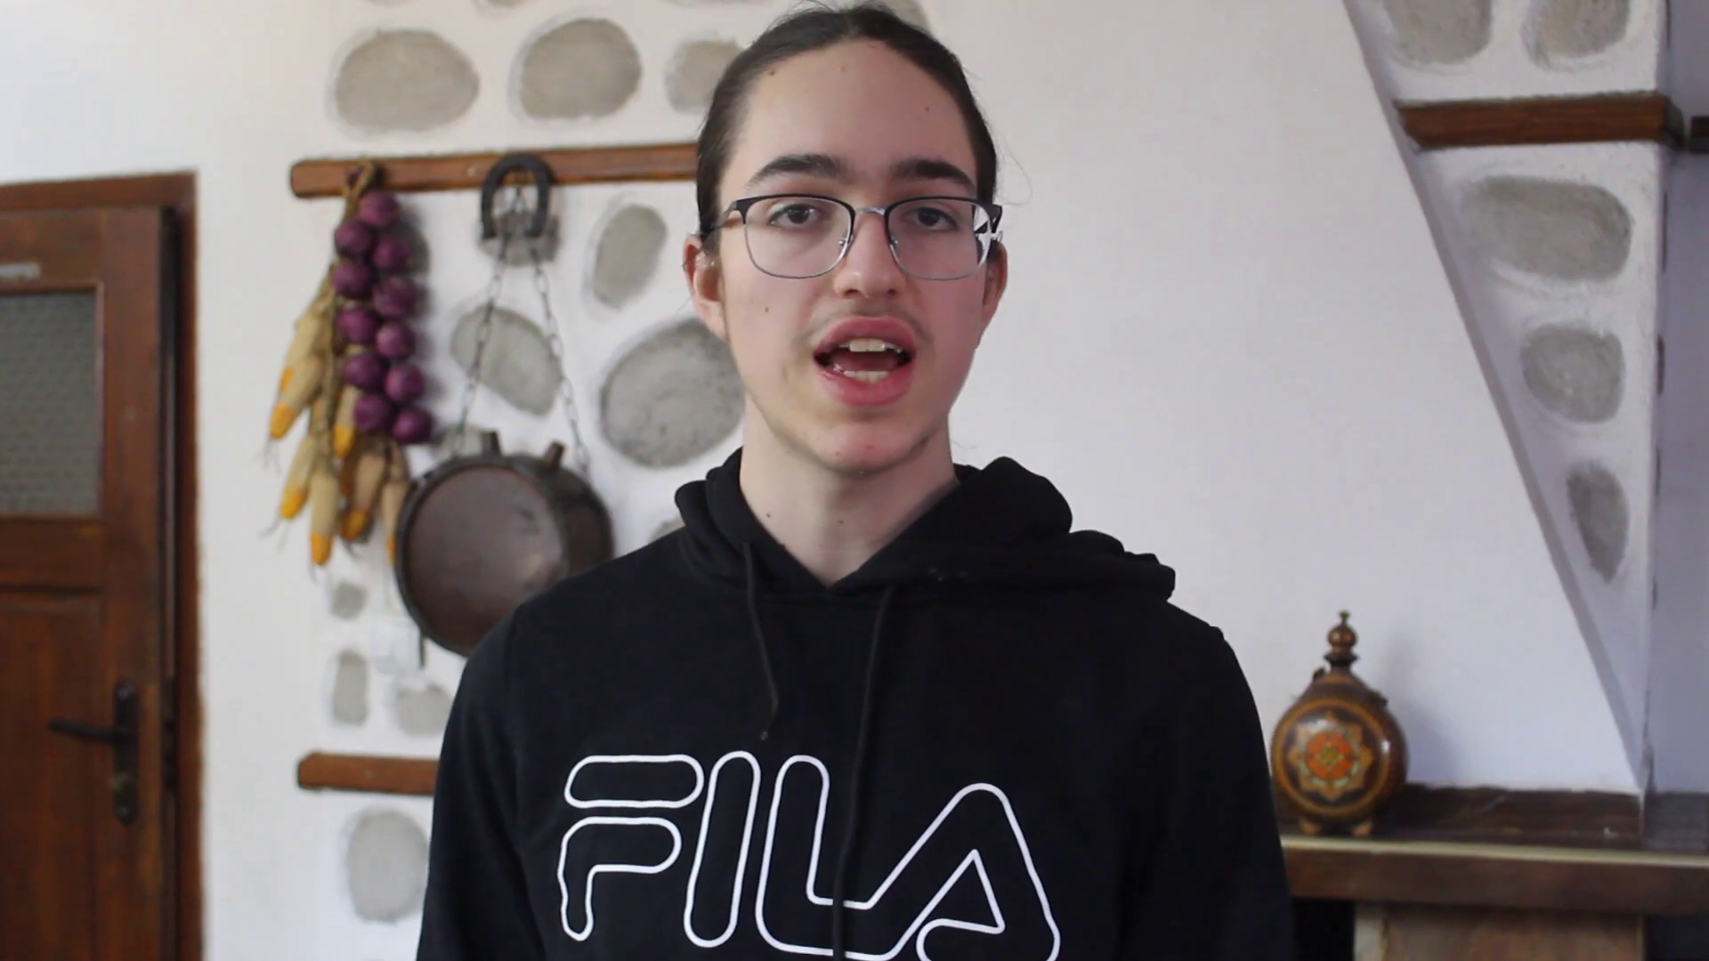
left_click_drag(1597, 482, 1174, 482)
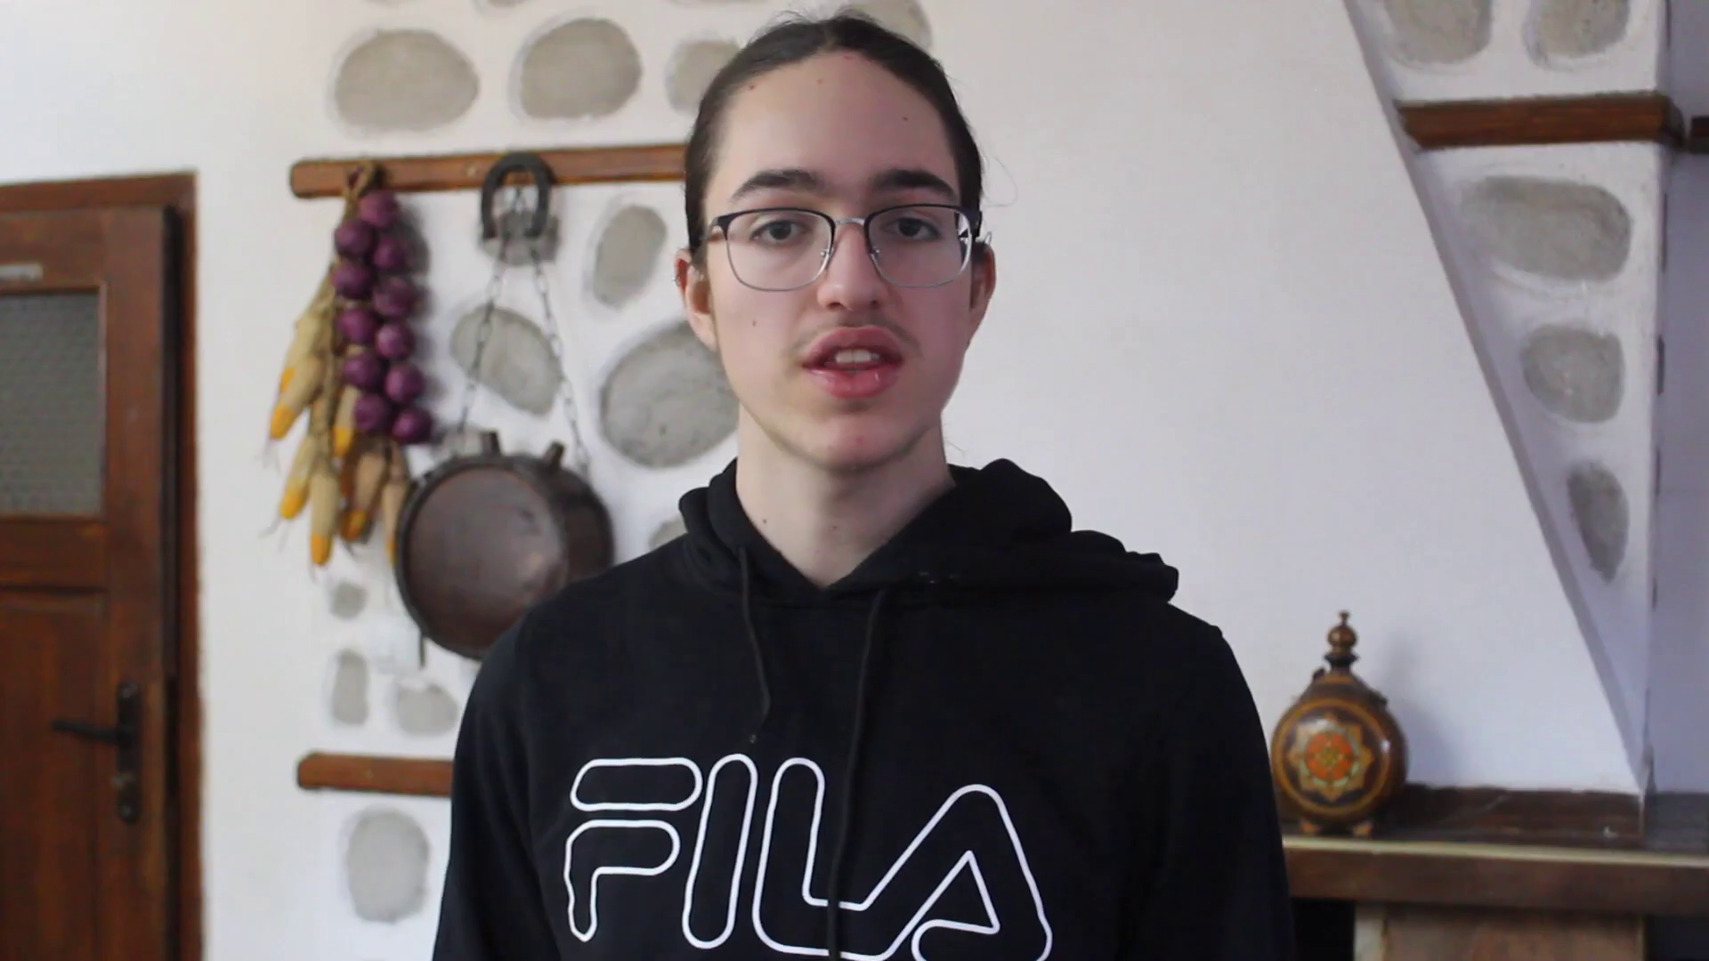
left_click(785, 324)
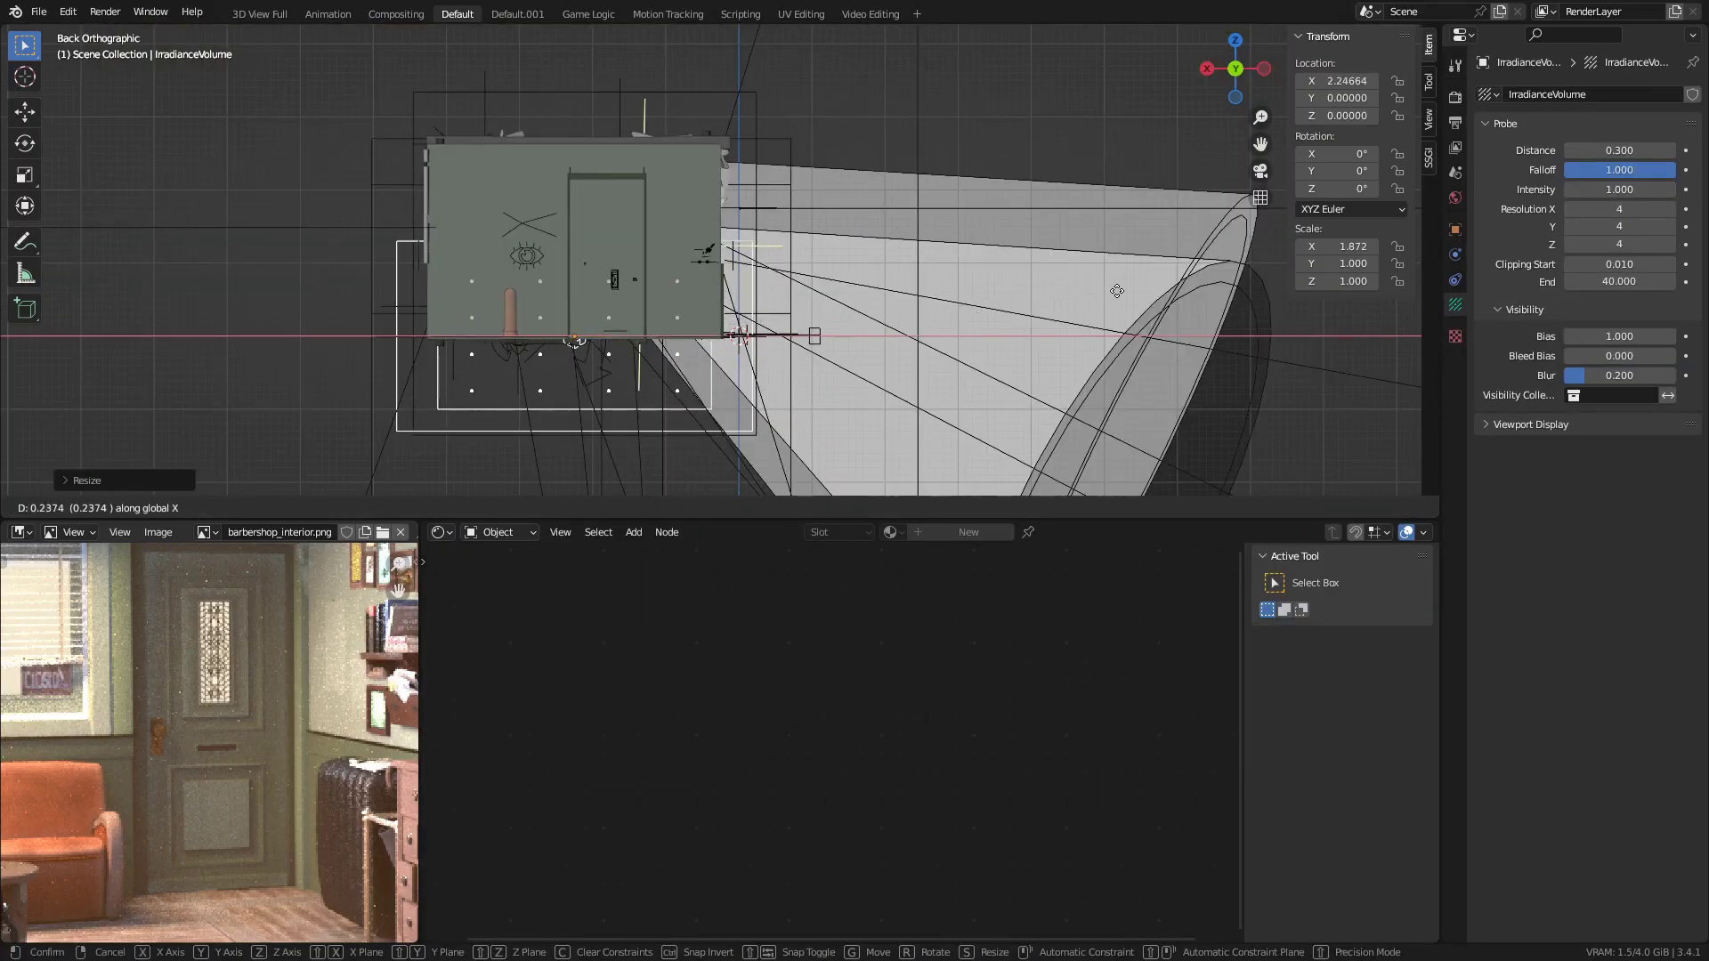
Widen the irradiance volume along X and move it along Y over the room
key("Return")
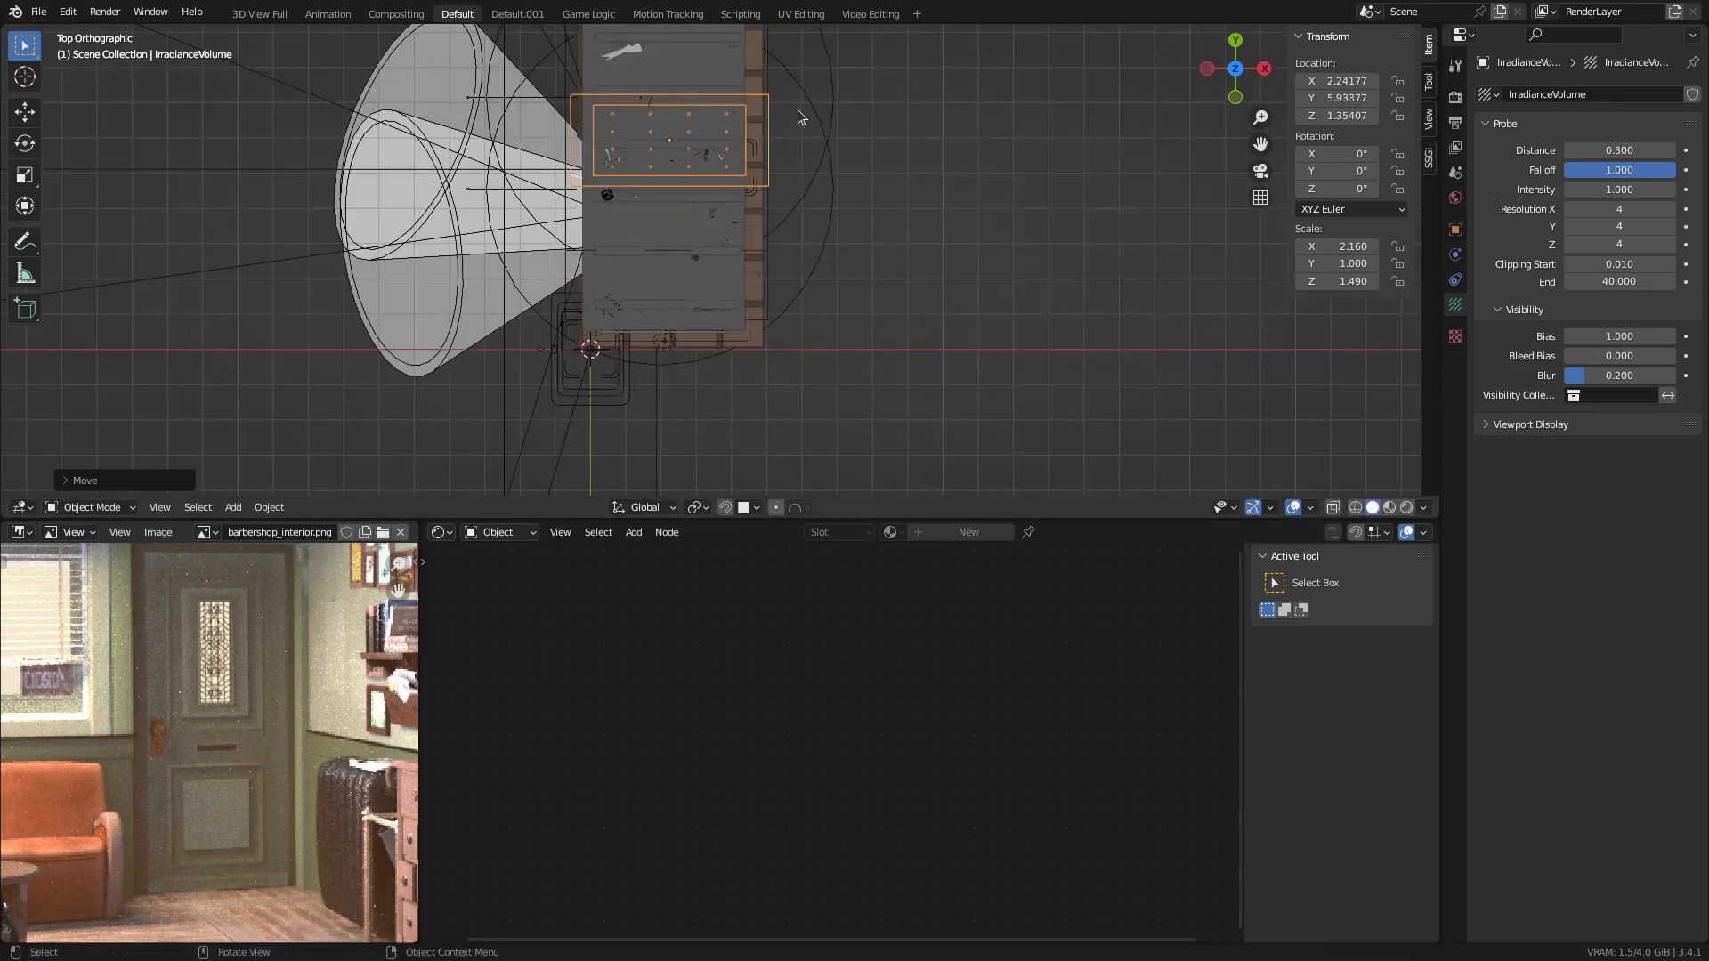
key("g")
key("y")
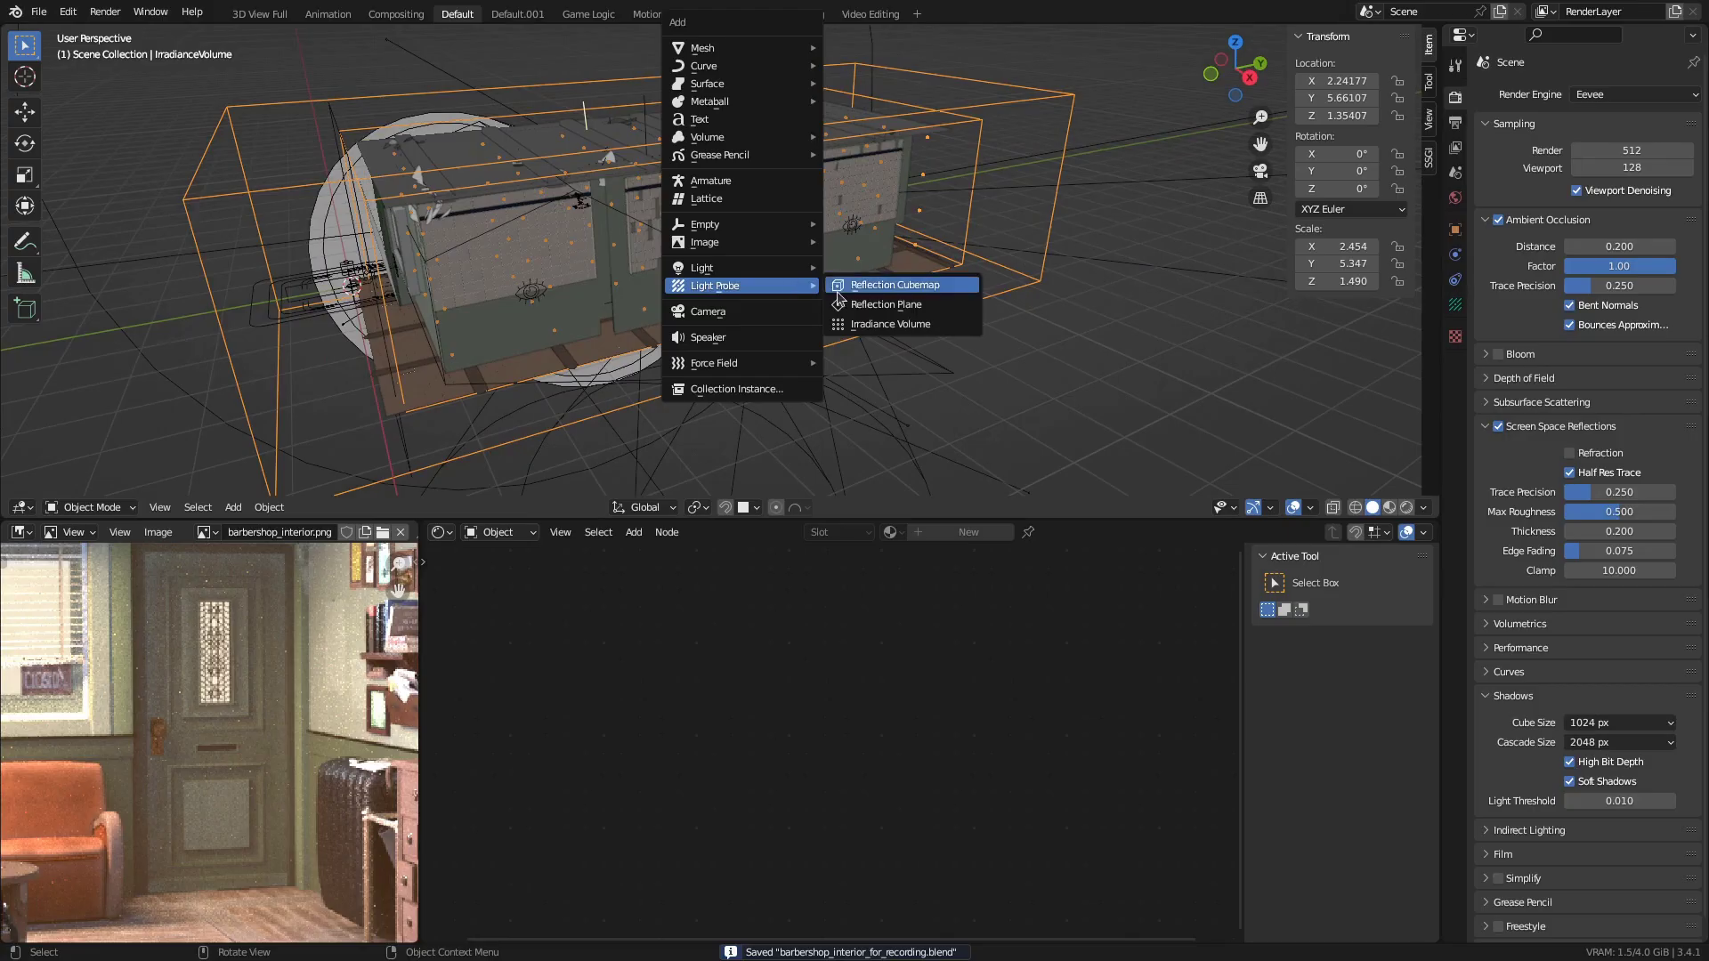
Add a reflection cubemap probe set to Box type with size 4.3
left_click(850, 284)
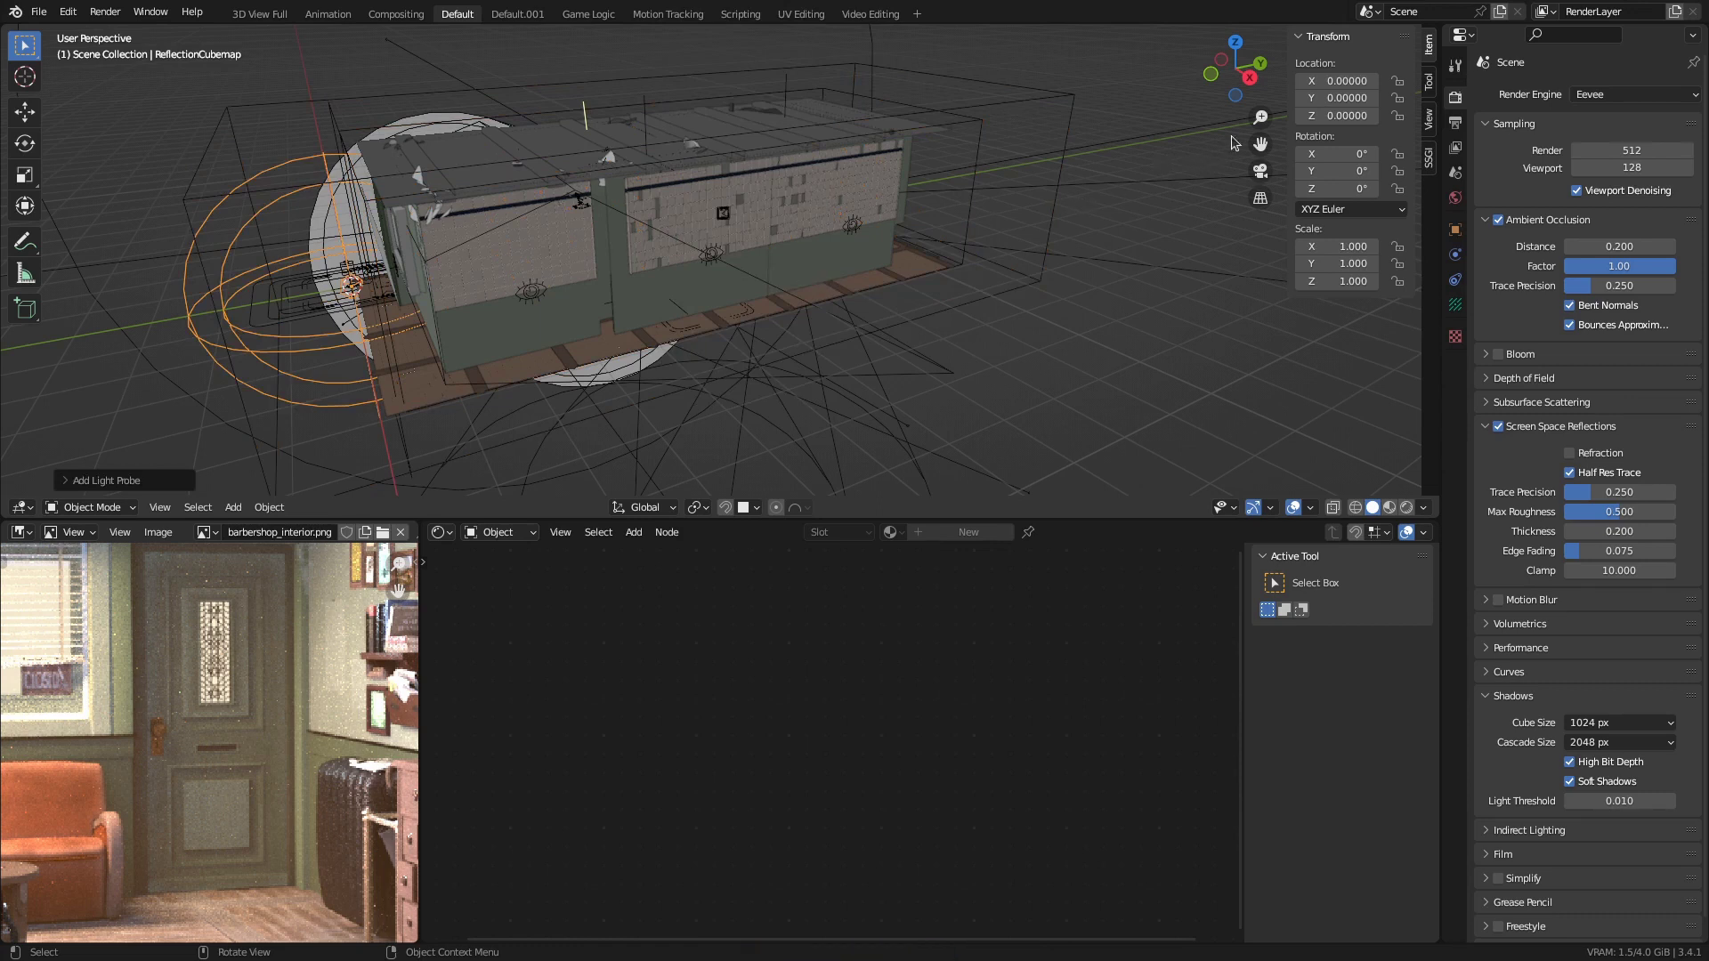
left_click(1455, 305)
left_click(1619, 150)
left_click(1601, 190)
left_click_drag(1620, 170, 1262, 59)
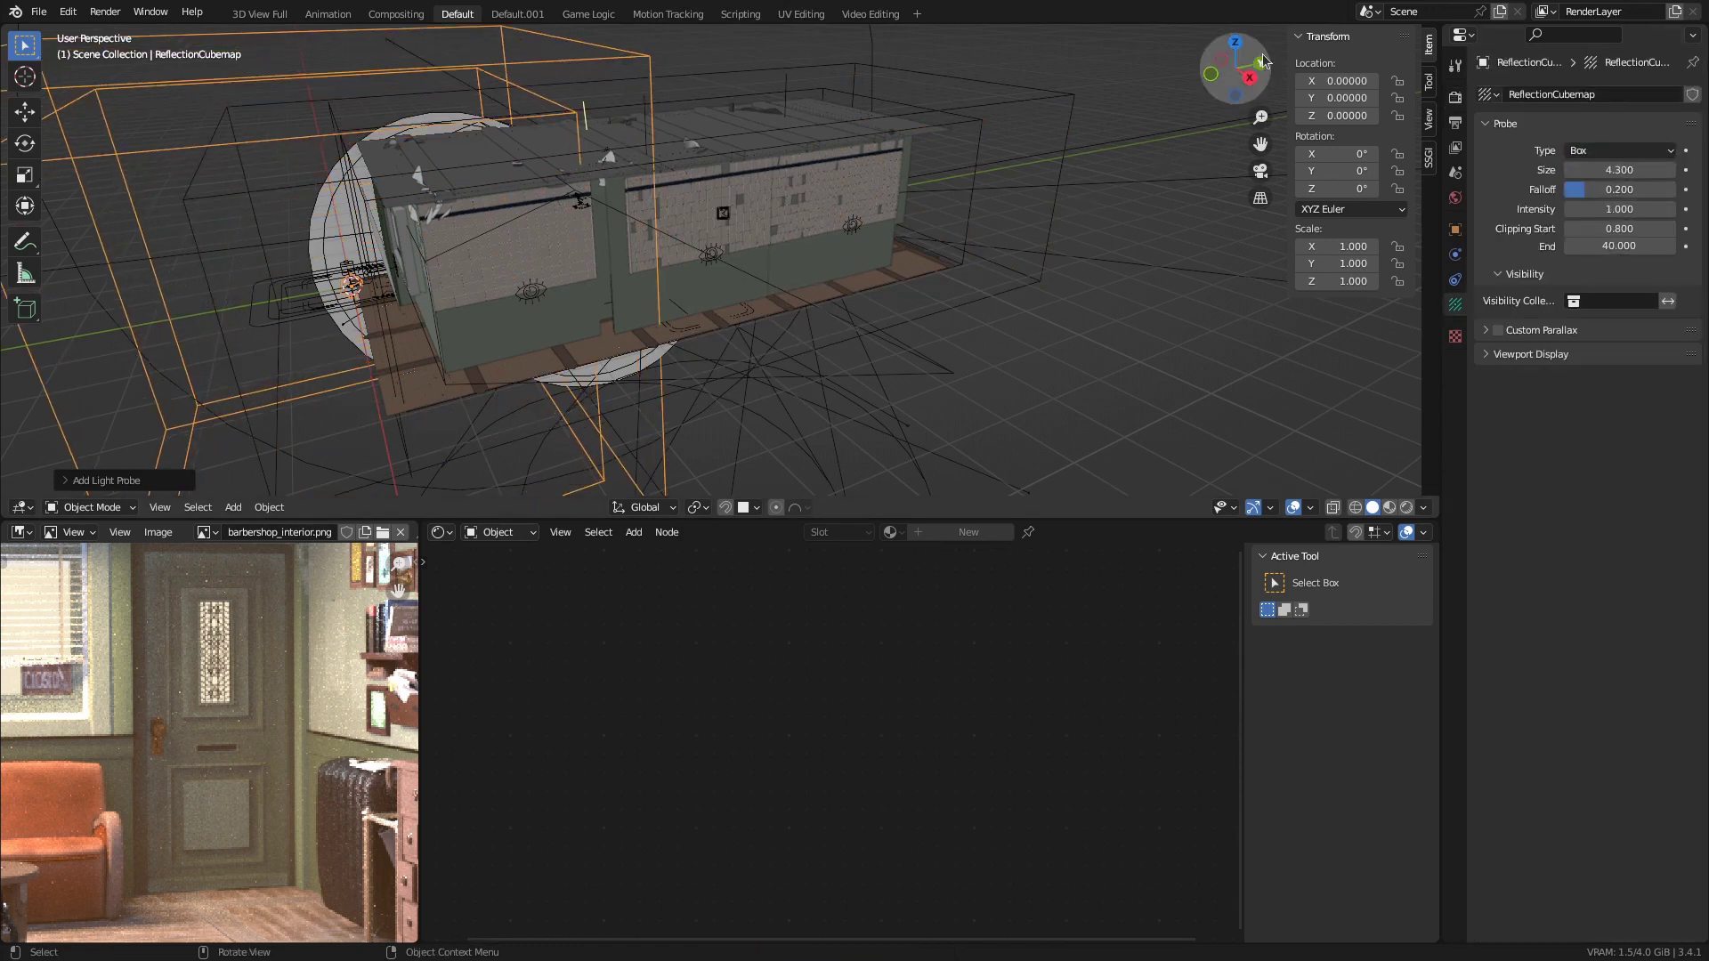
From top view, move the cubemap over the room and scale it along X
left_click(1262, 59)
key("g")
left_click(868, 298)
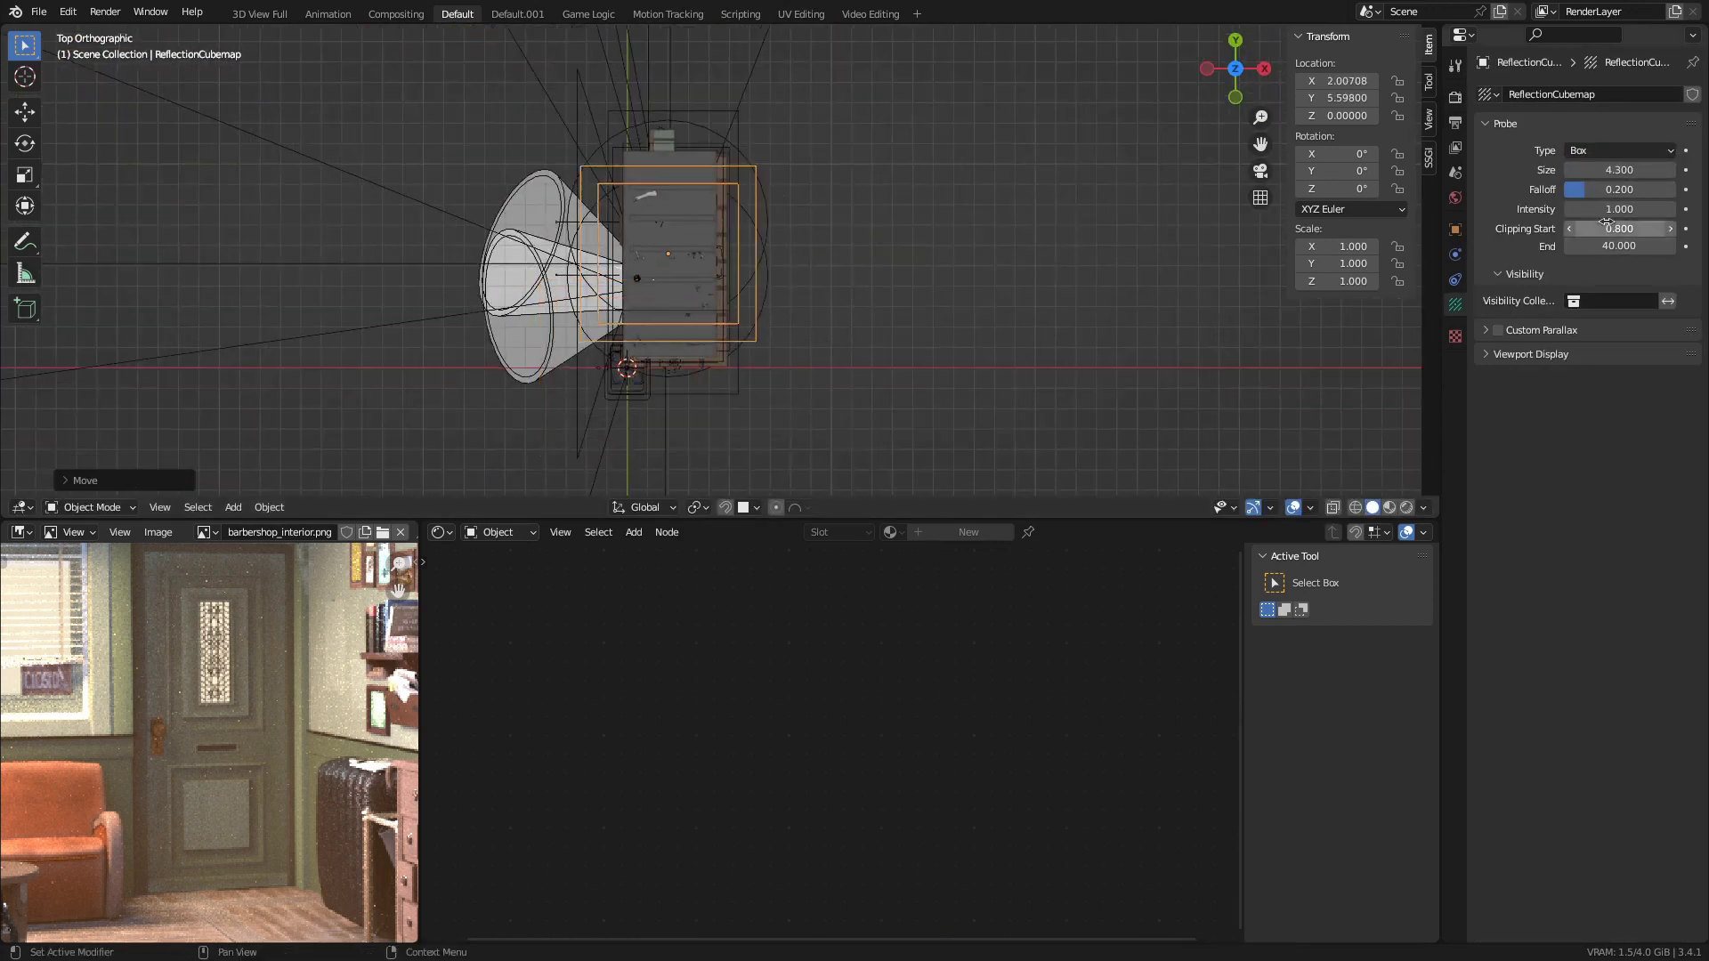
key("s")
key("x")
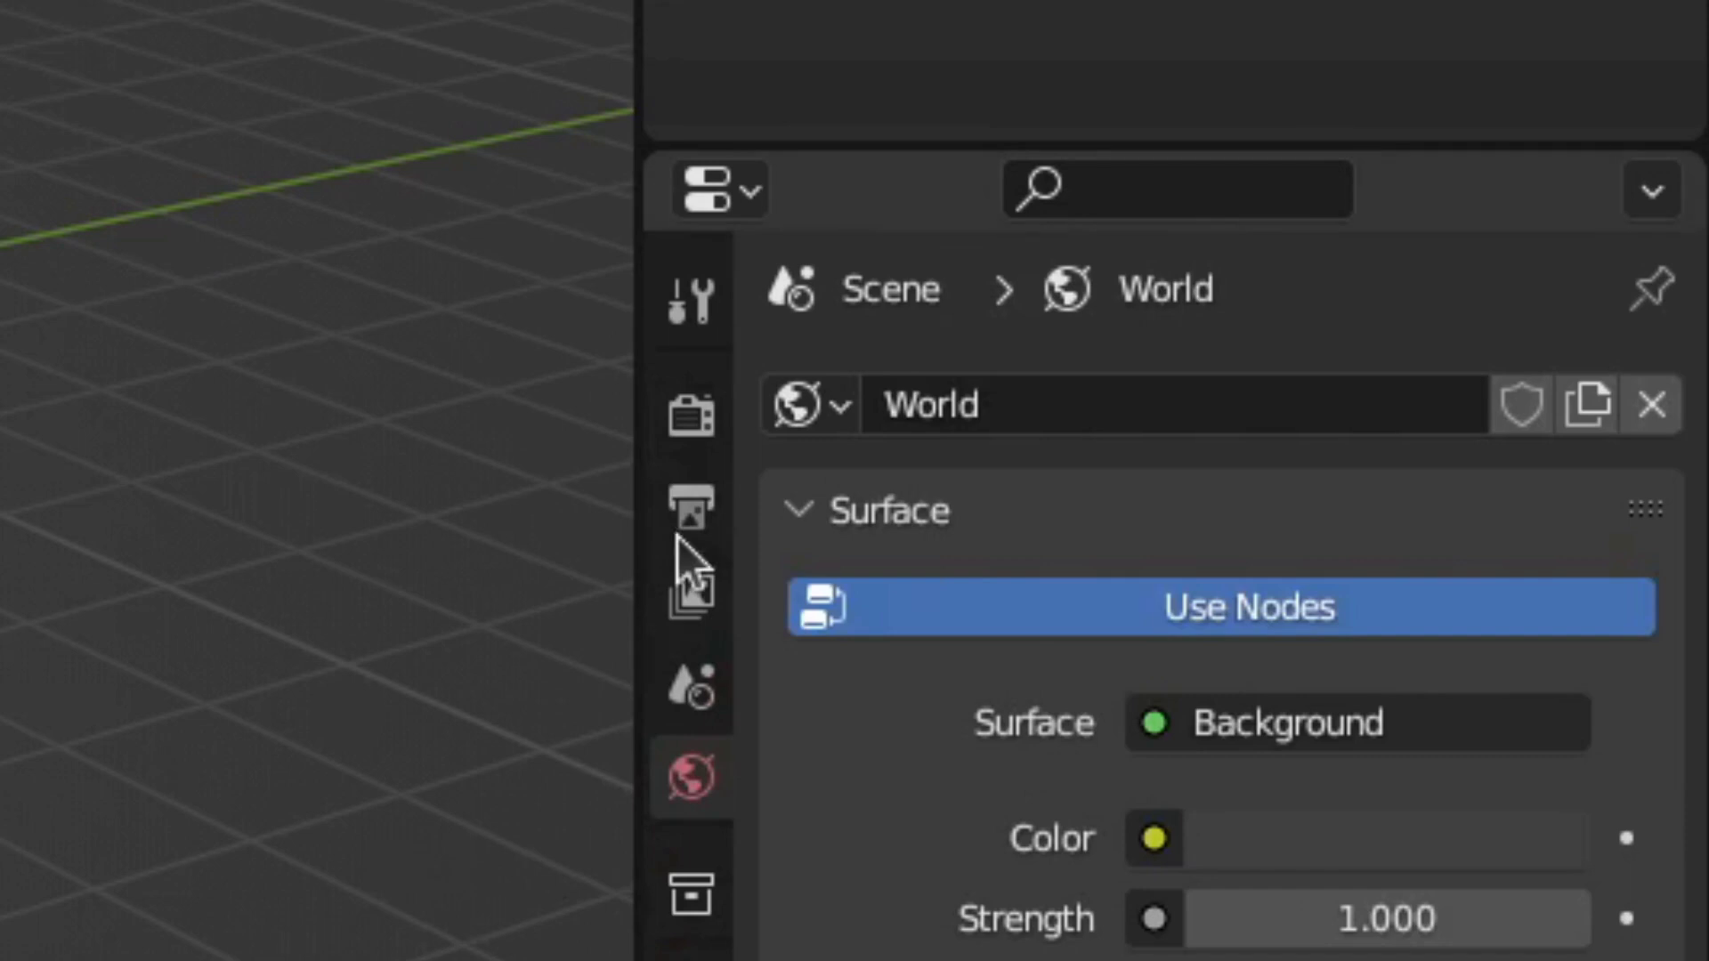
Run Bake Indirect Lighting from the Indirect Lighting panel of Render Properties
left_click(693, 422)
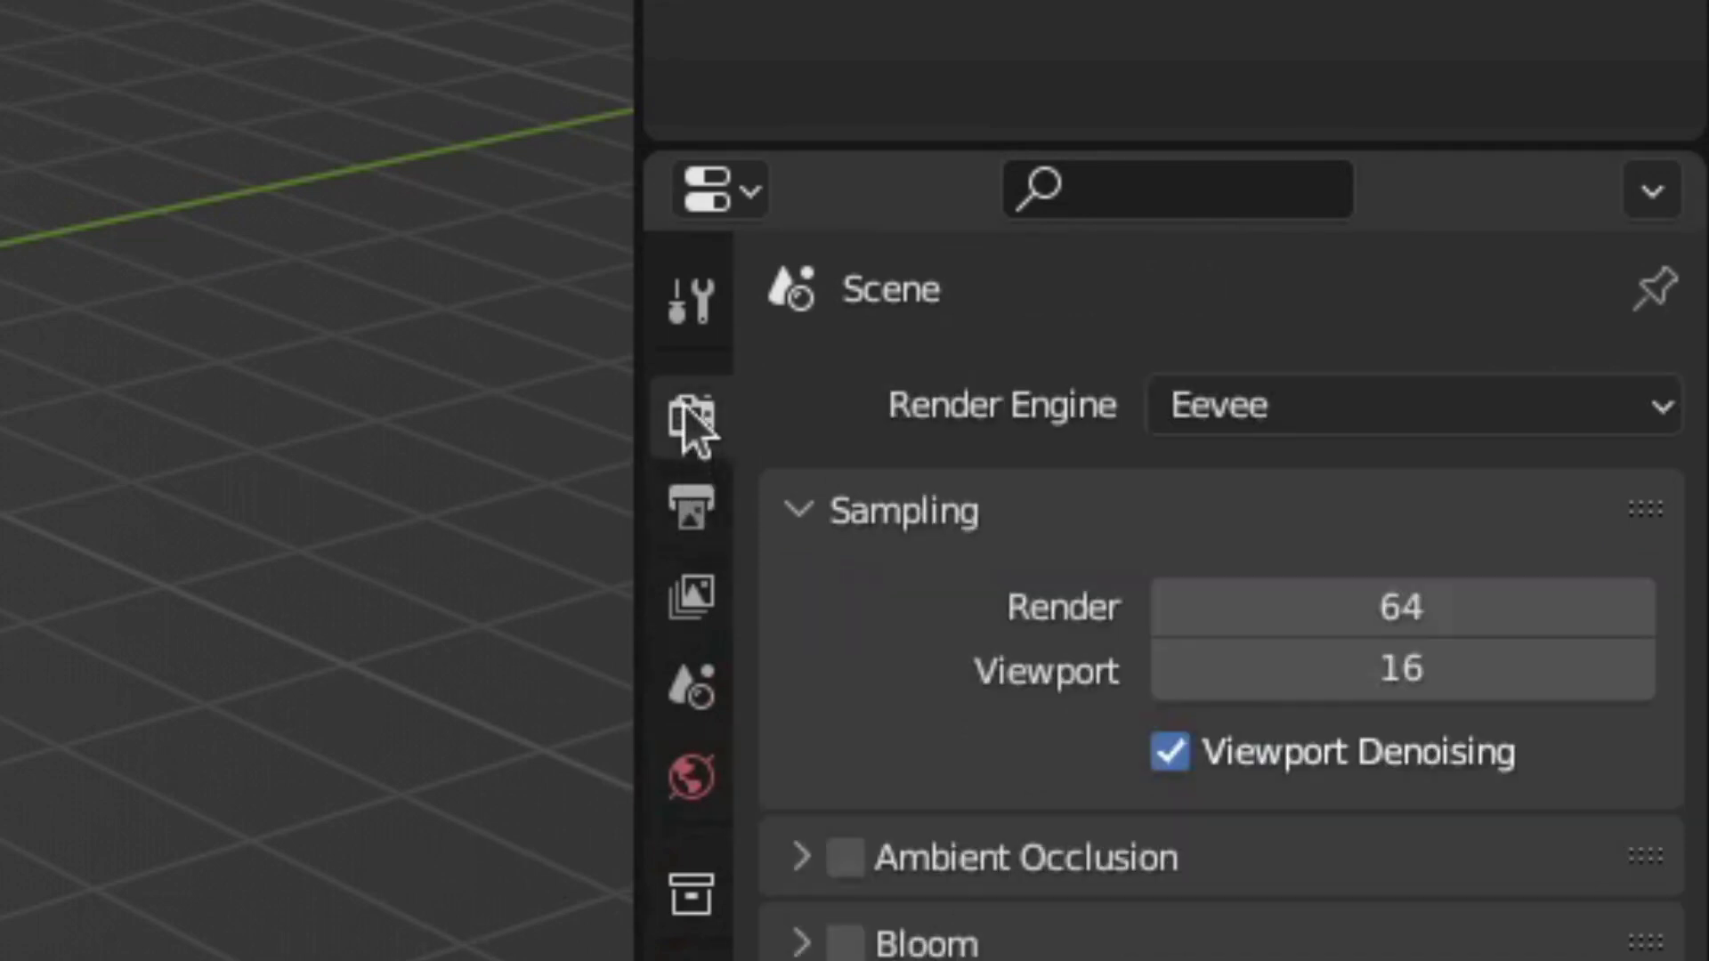
scroll(971, 762, "down", 10)
left_click(972, 761)
scroll(990, 701, "down", 7)
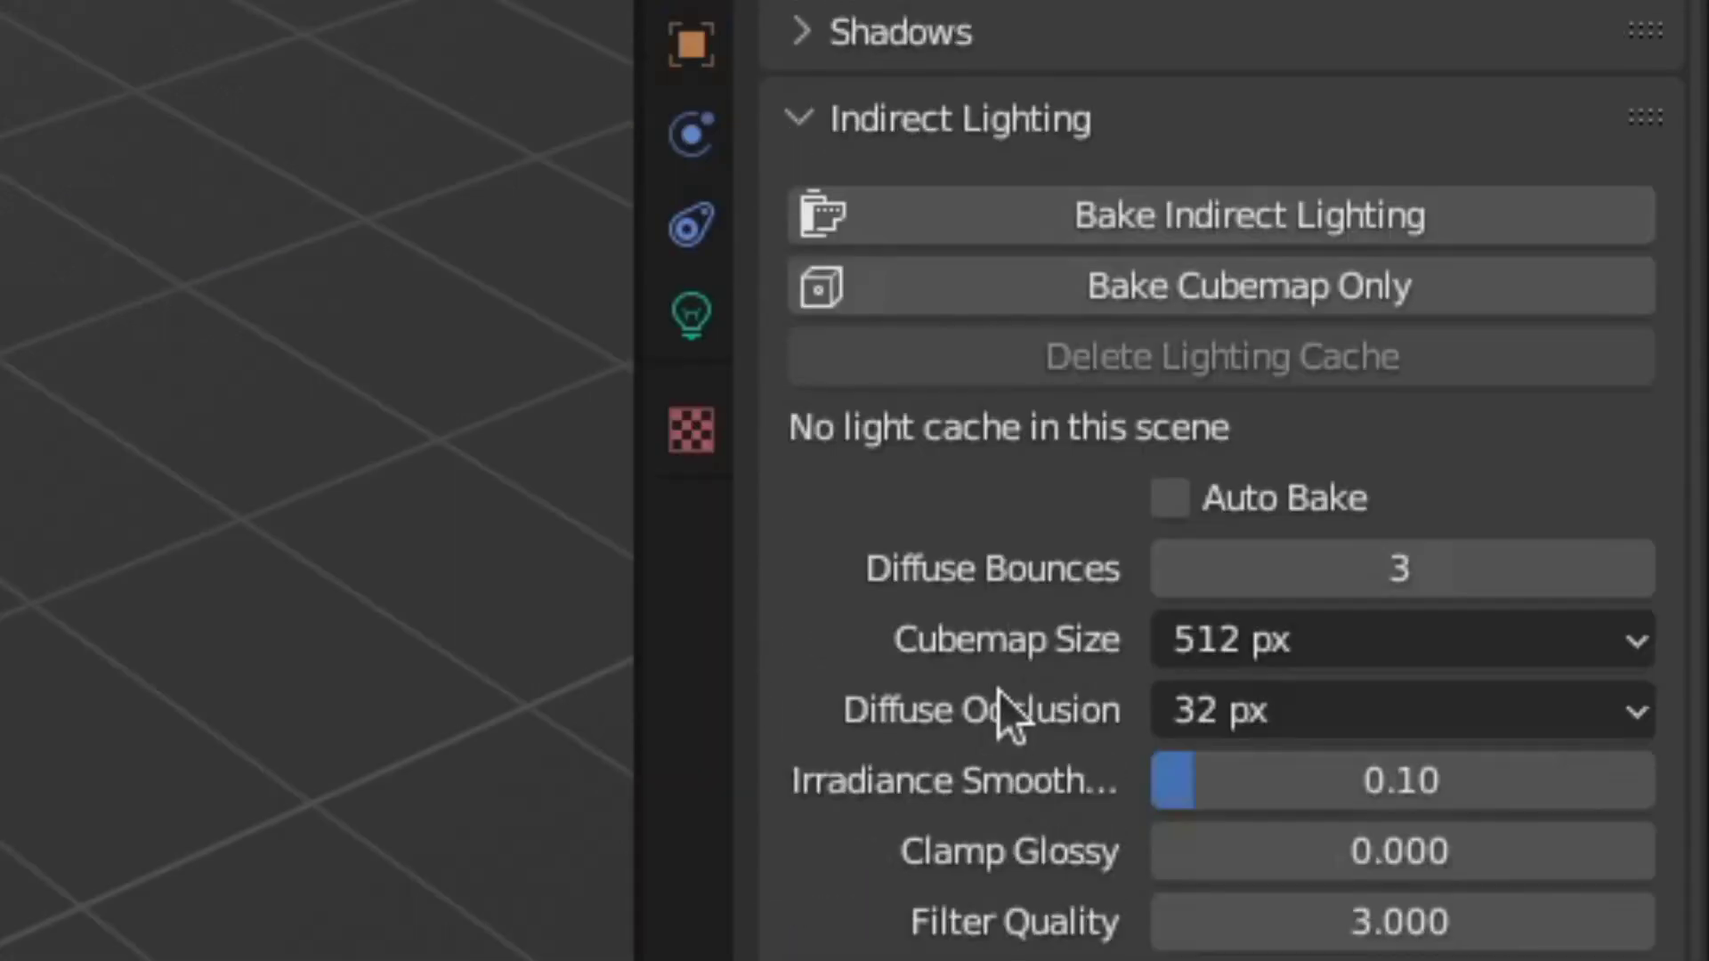
left_click(1119, 215)
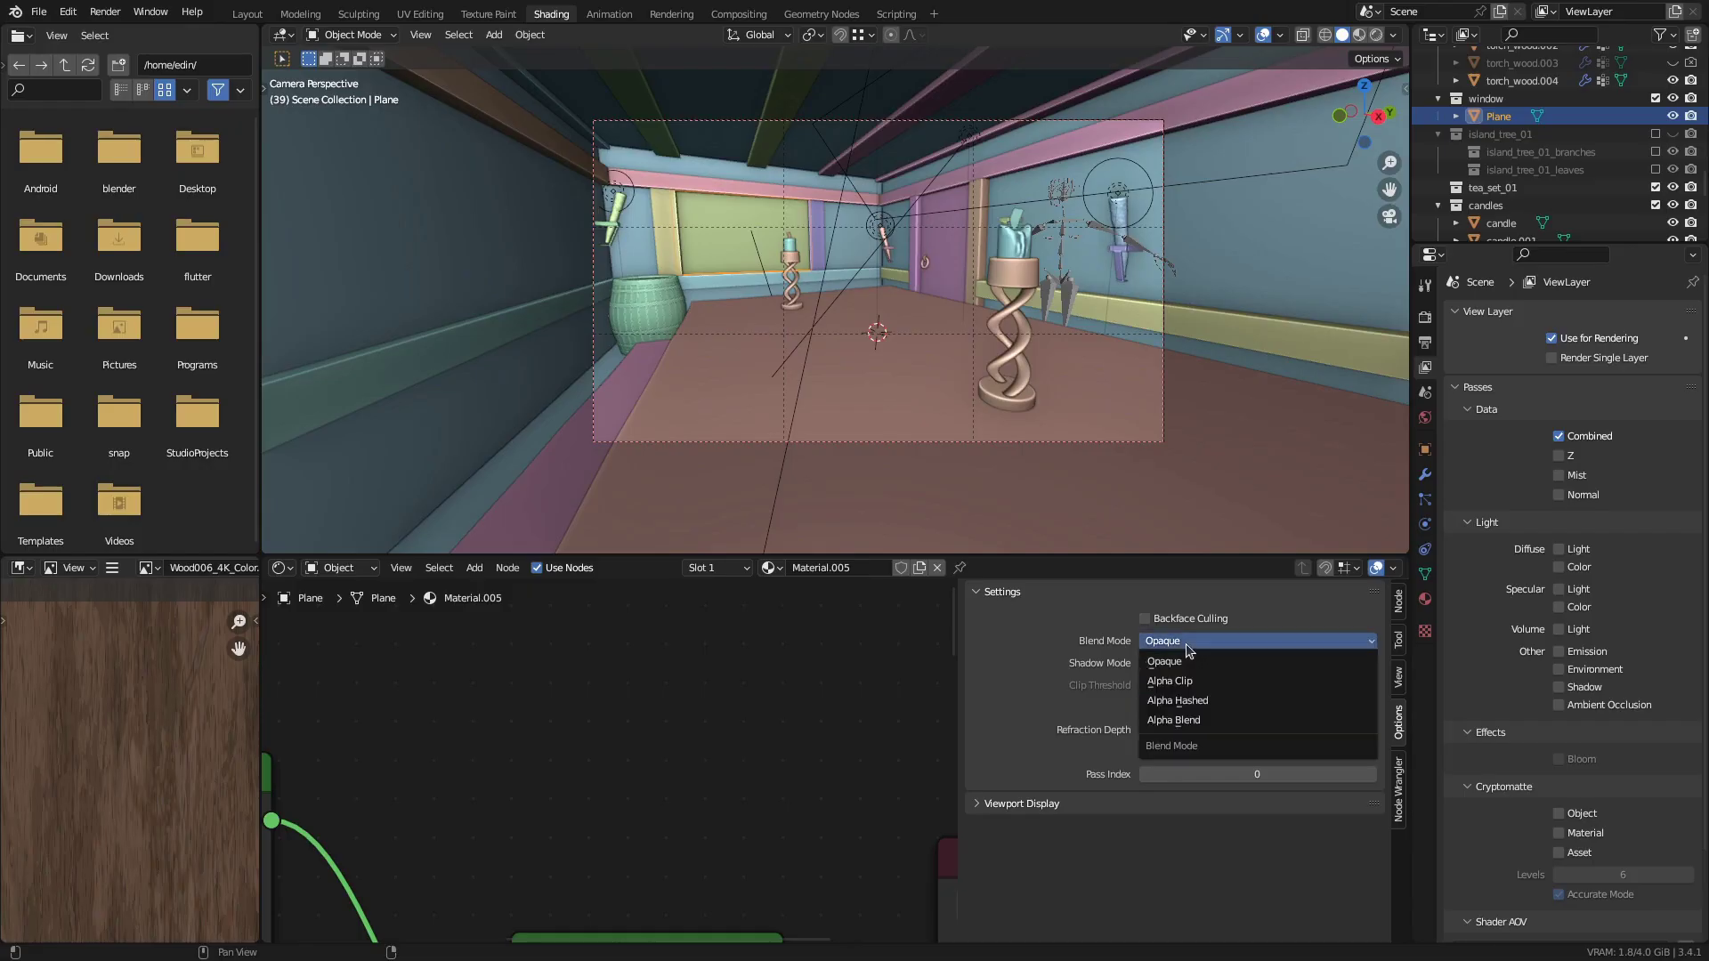
Switch the material's Blend Mode to Alpha Blend and its Shadow Mode to None
left_click(1175, 720)
left_click(1191, 663)
left_click(1186, 689)
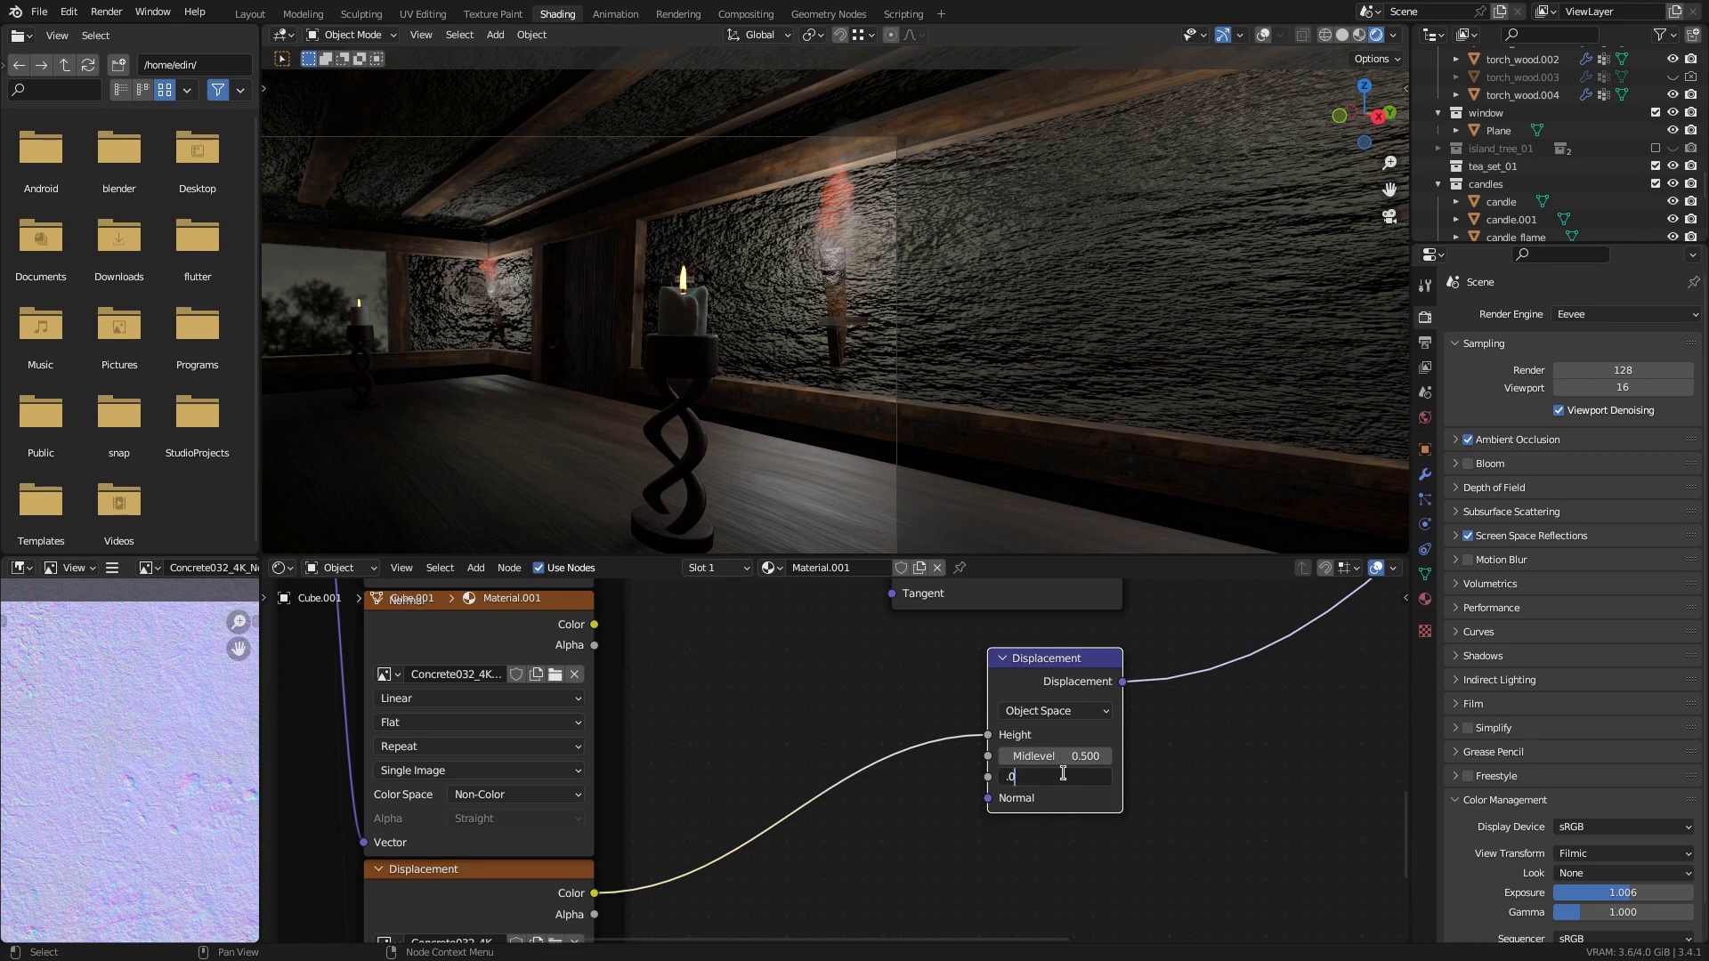
Set the wall Displacement Scale to 0.030 and reposition the table material's ColorRamp node
type("3")
key("Return")
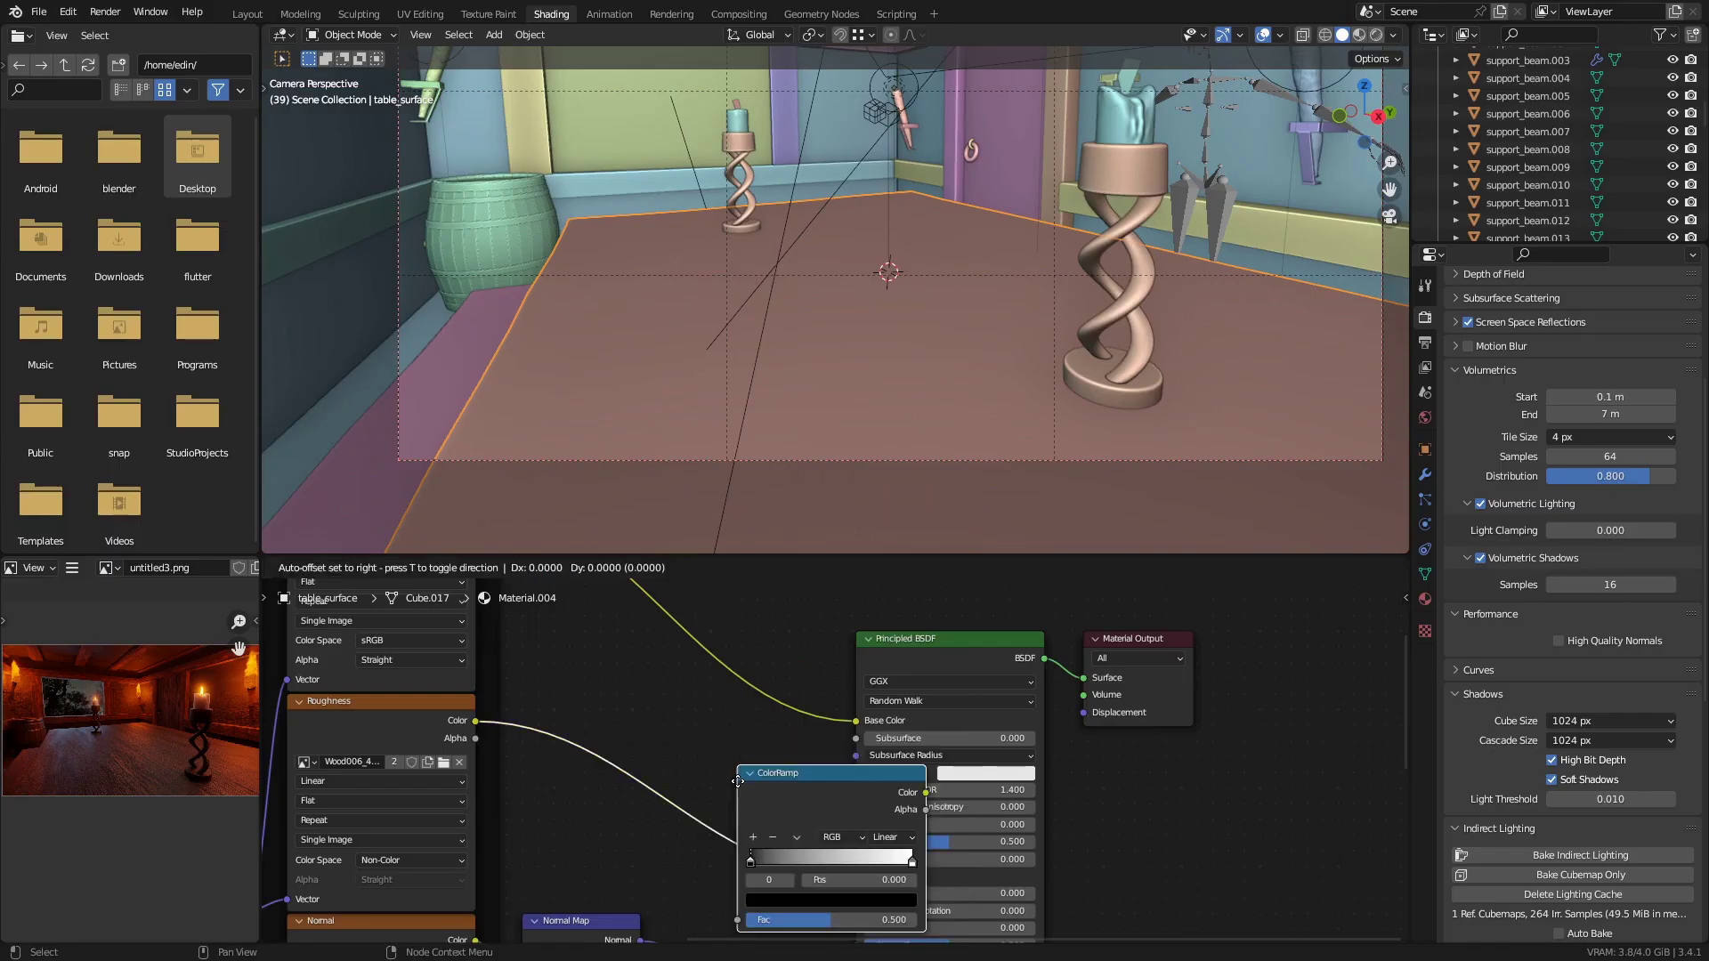
left_click_drag(792, 832, 658, 832)
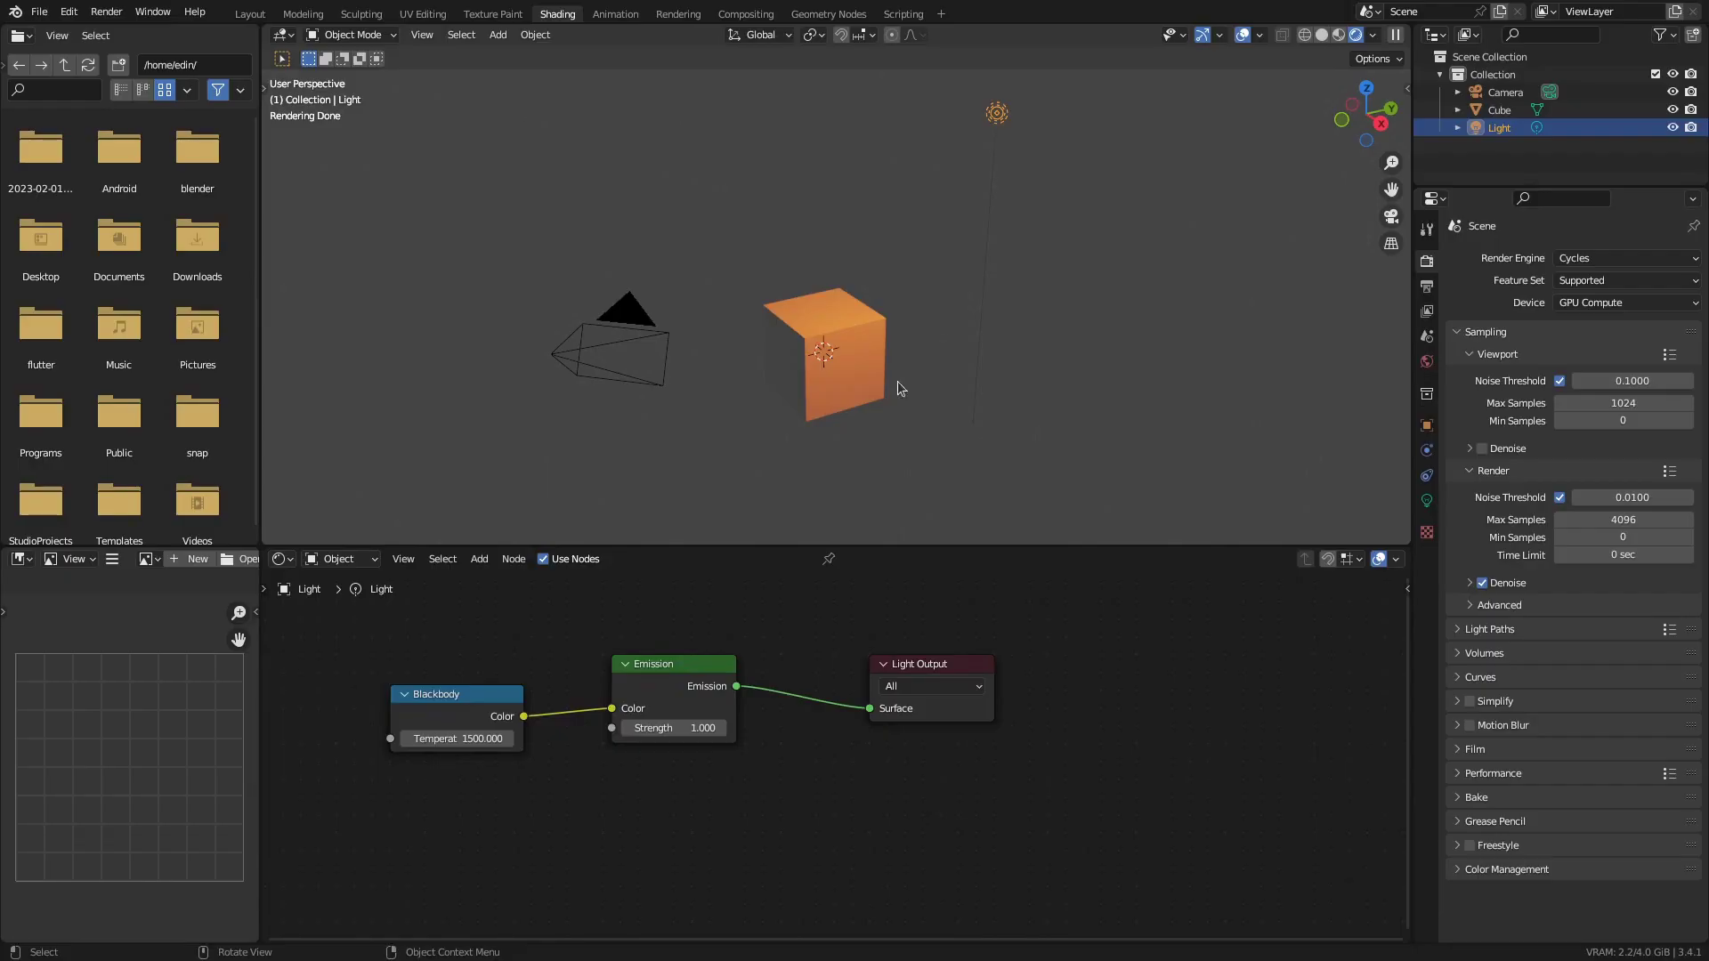
Change the test scene's render engine from Cycles to Eevee
left_click(1580, 258)
left_click(1593, 278)
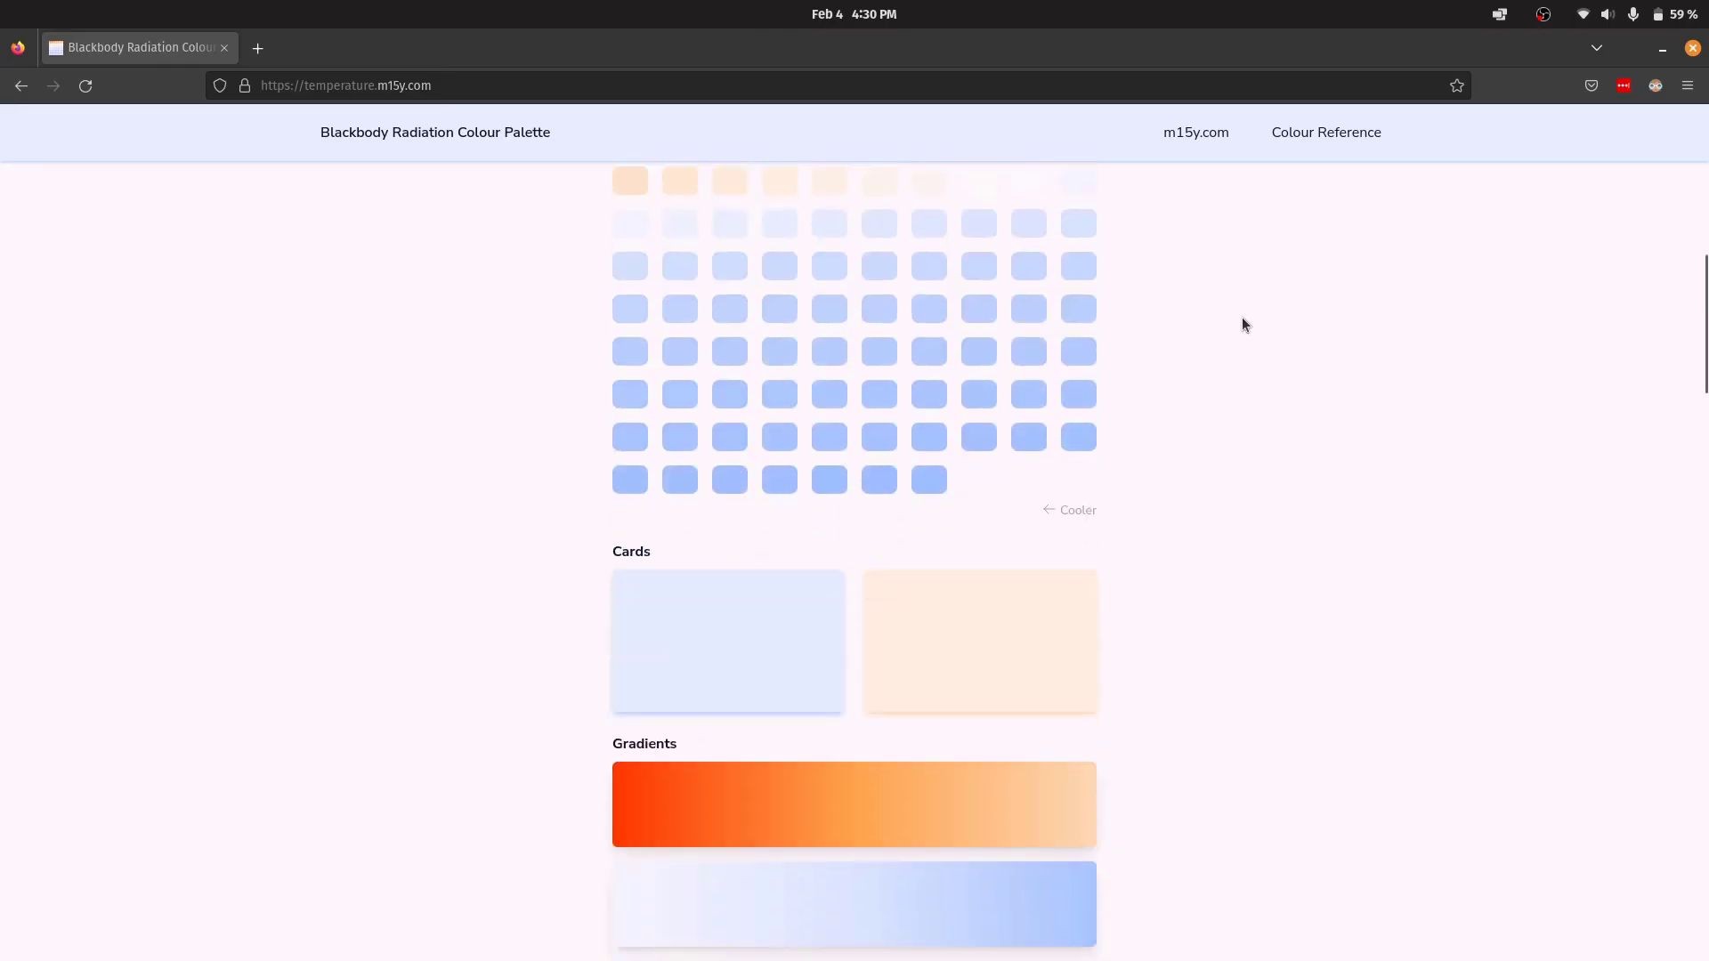
scroll(1245, 324, "down", 10)
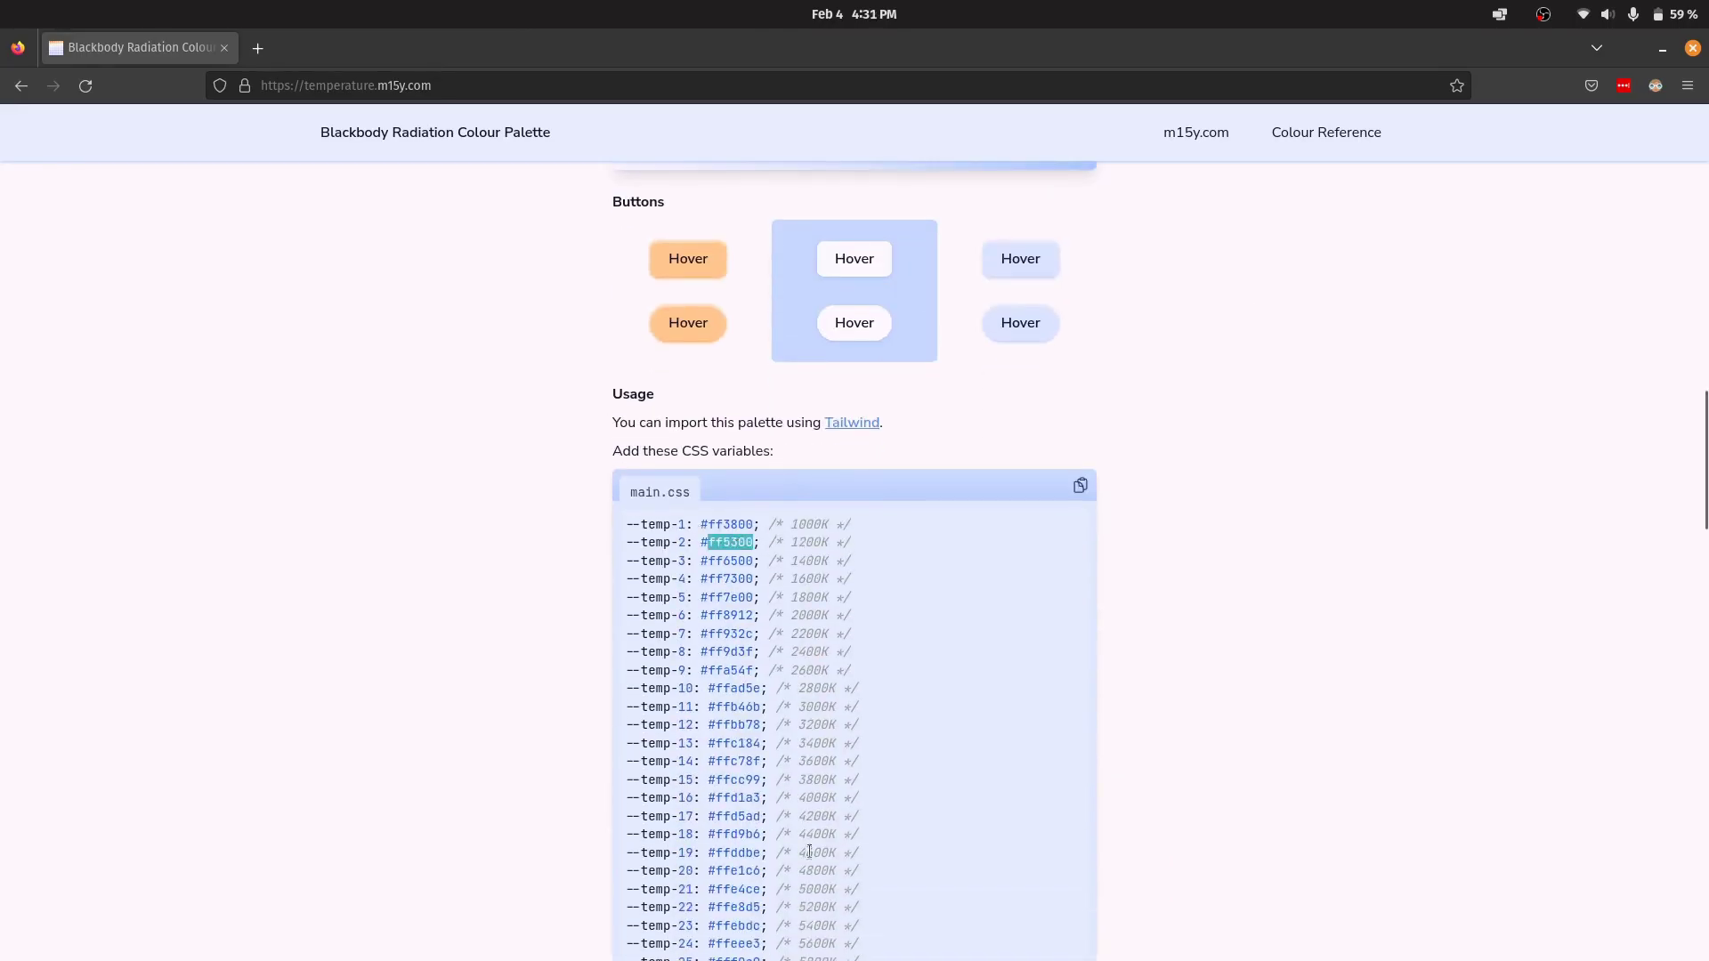
Paste the copied hex colour ff5300 into the light's Color picker for an orange light
key("alt+Tab")
left_click(1632, 455)
left_click(1642, 376)
left_click(1578, 402)
type("ff5300")
key("Return")
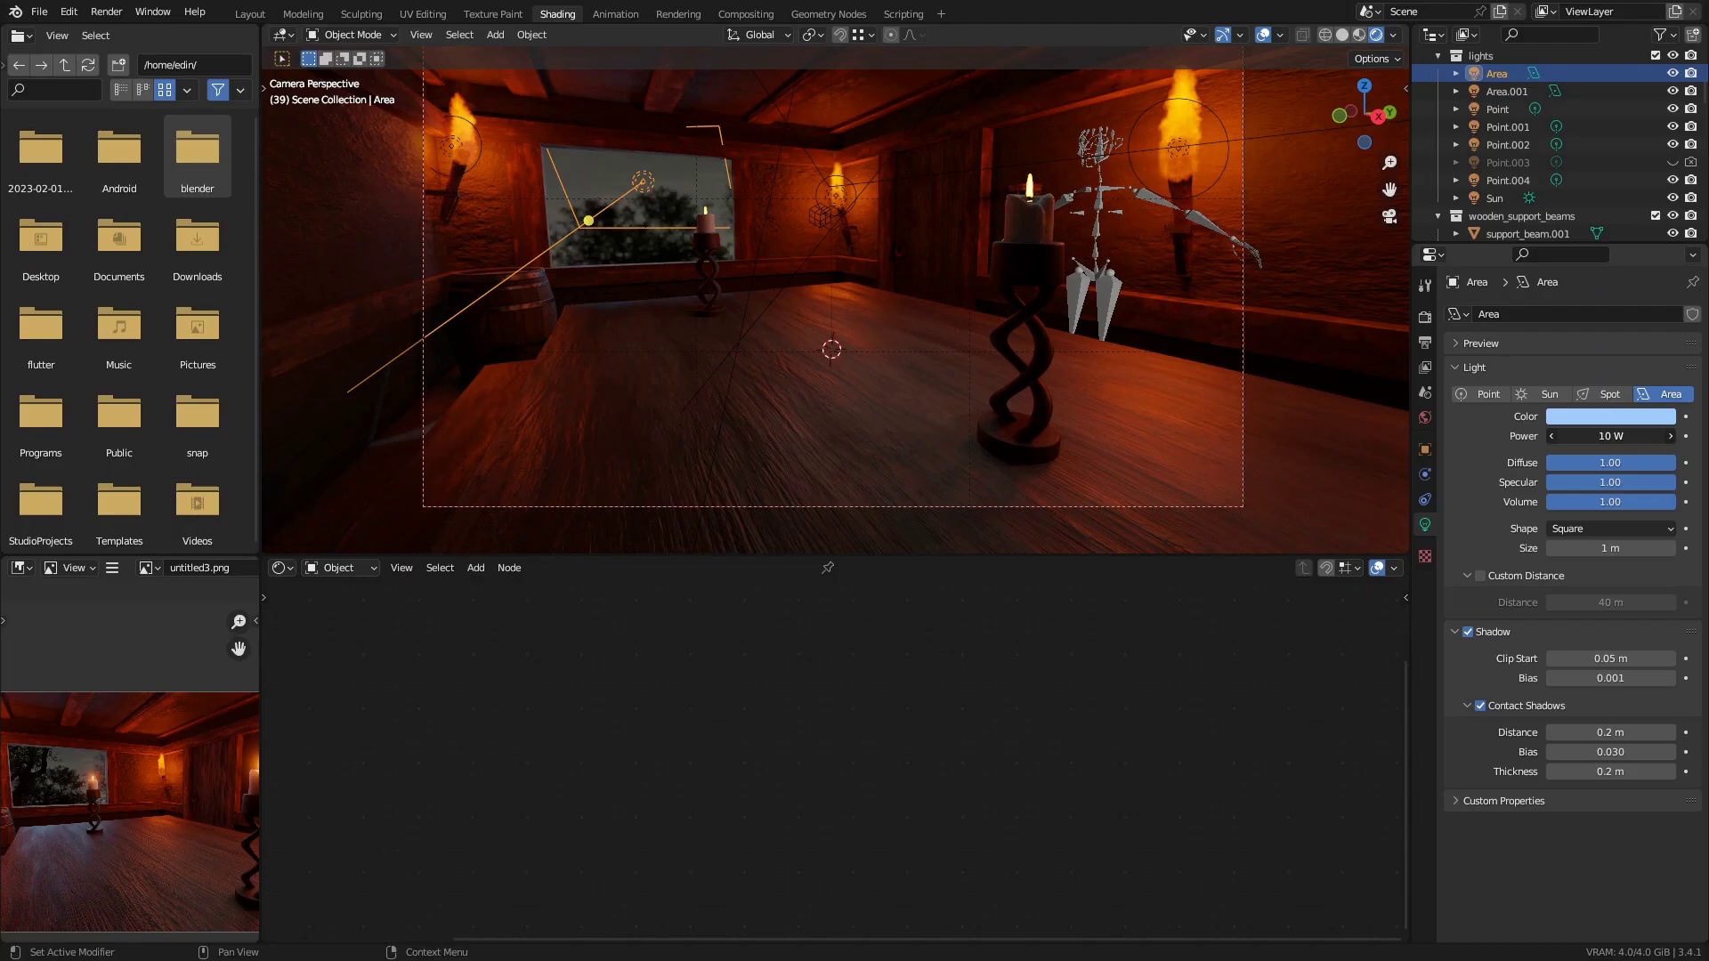
Adjust the area light's power, keep its 40 m Custom Distance, set Shadow Bias 0.001, enable Contact Shadows
left_click_drag(1610, 436, 1655, 436)
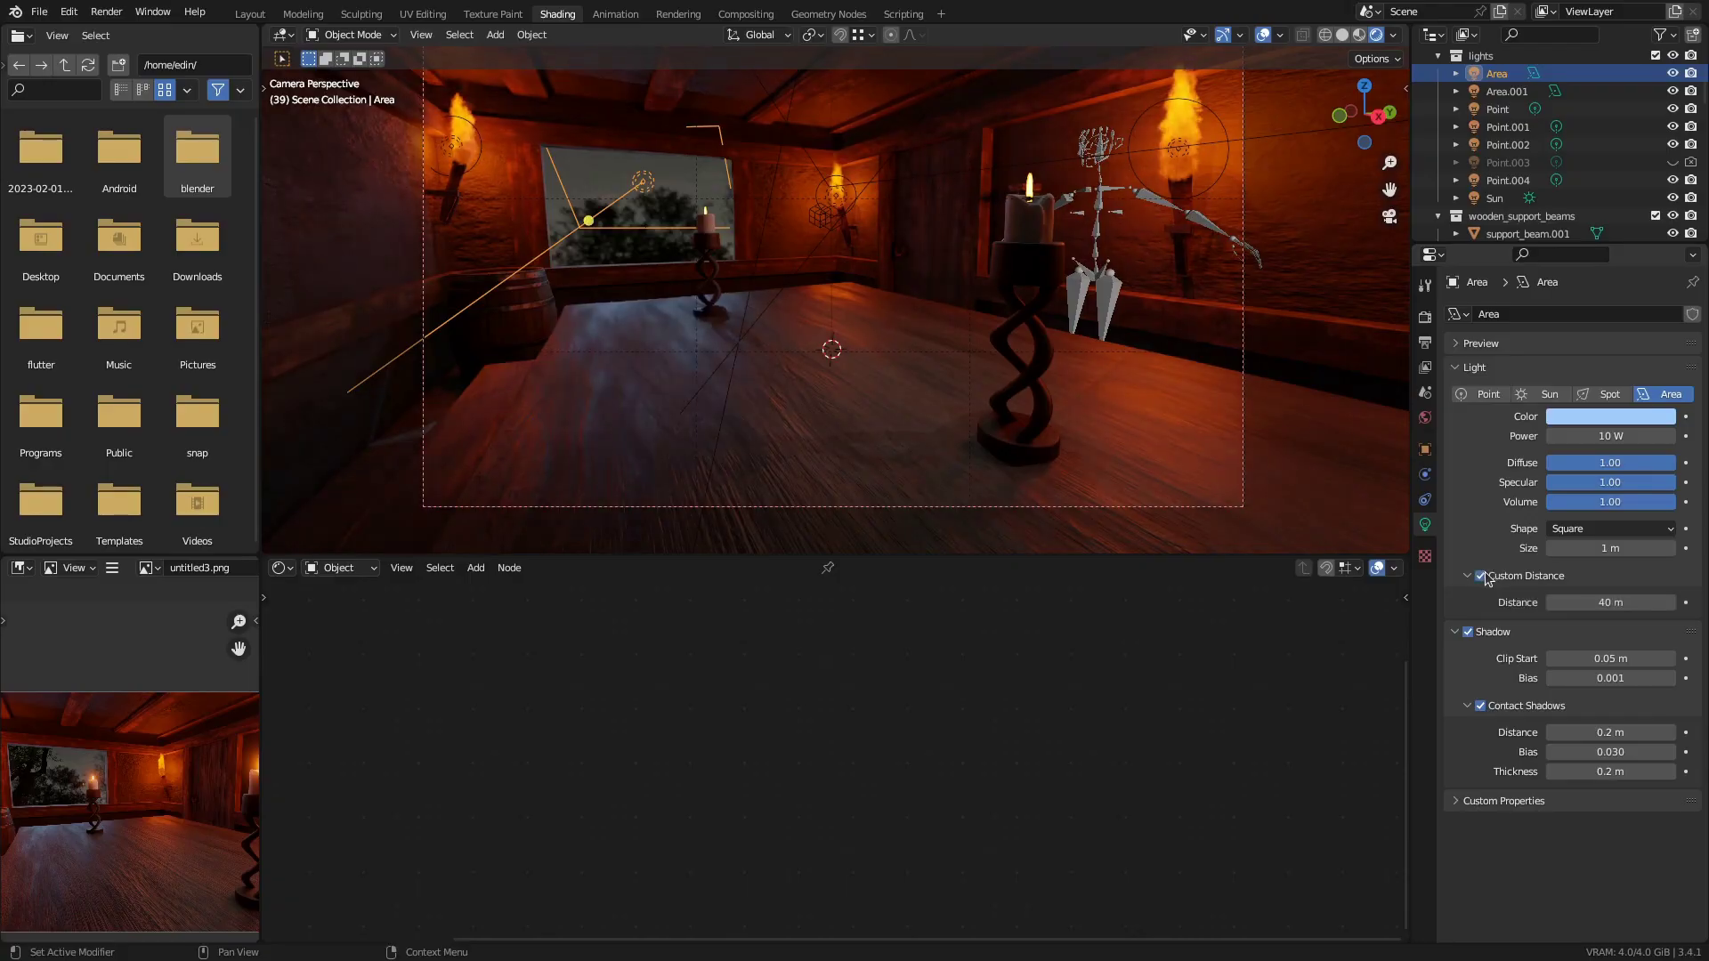
left_click(1481, 577)
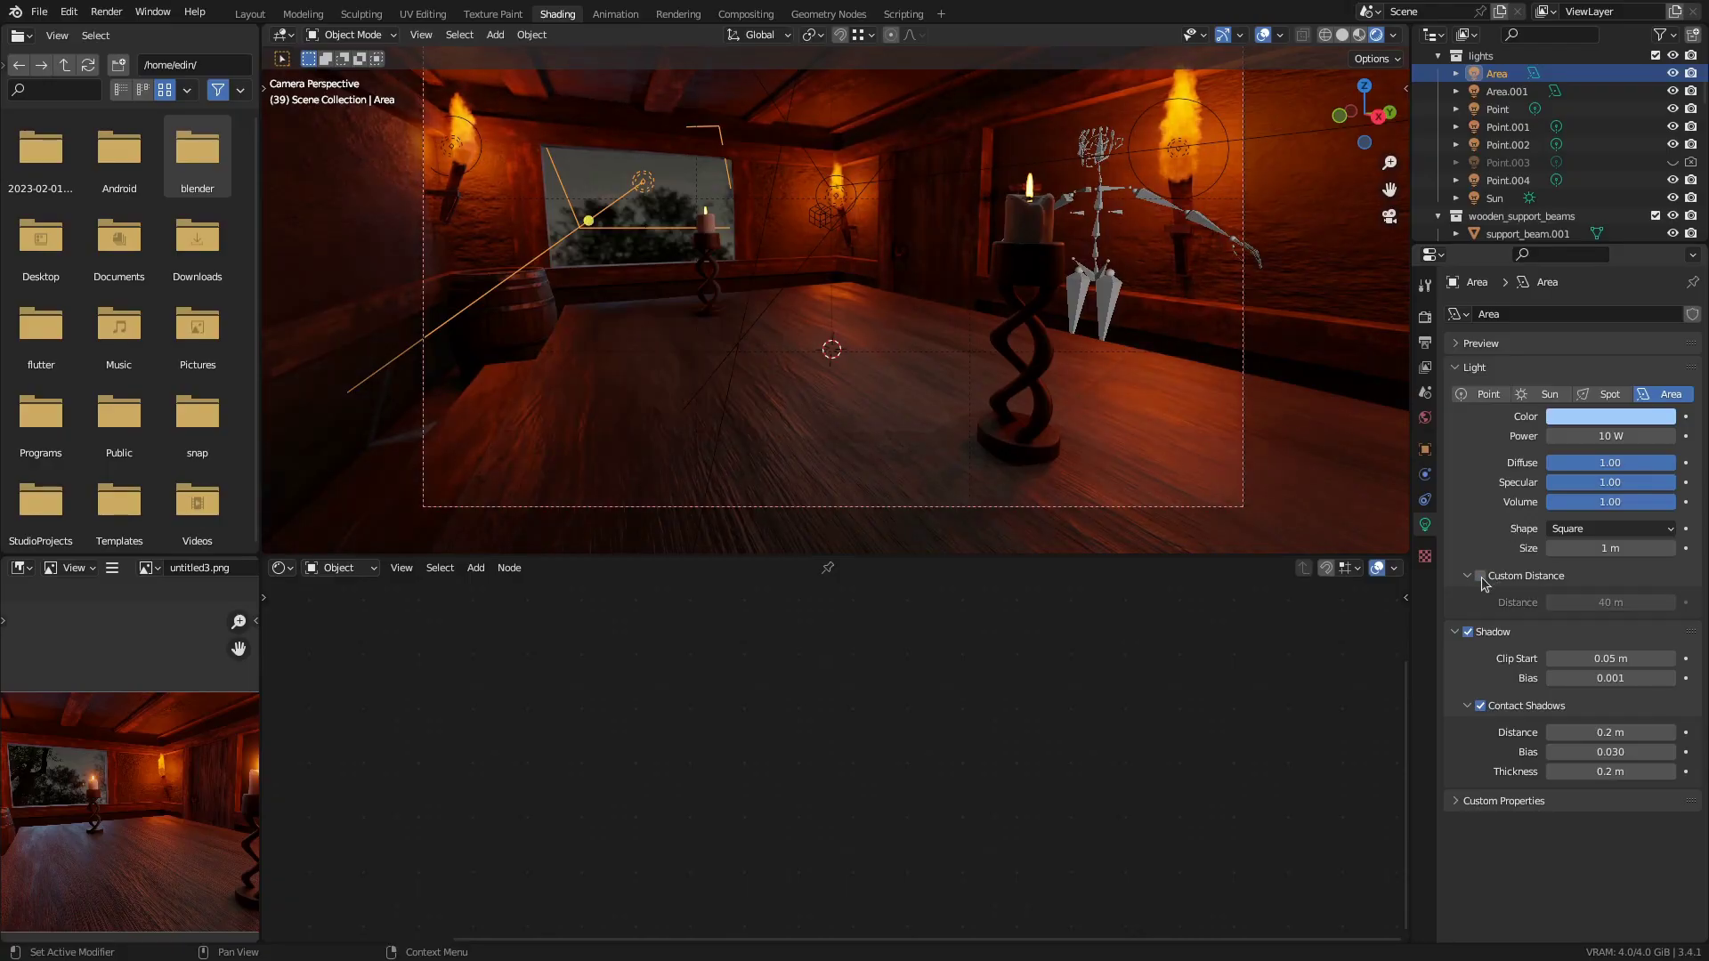
left_click(1482, 577)
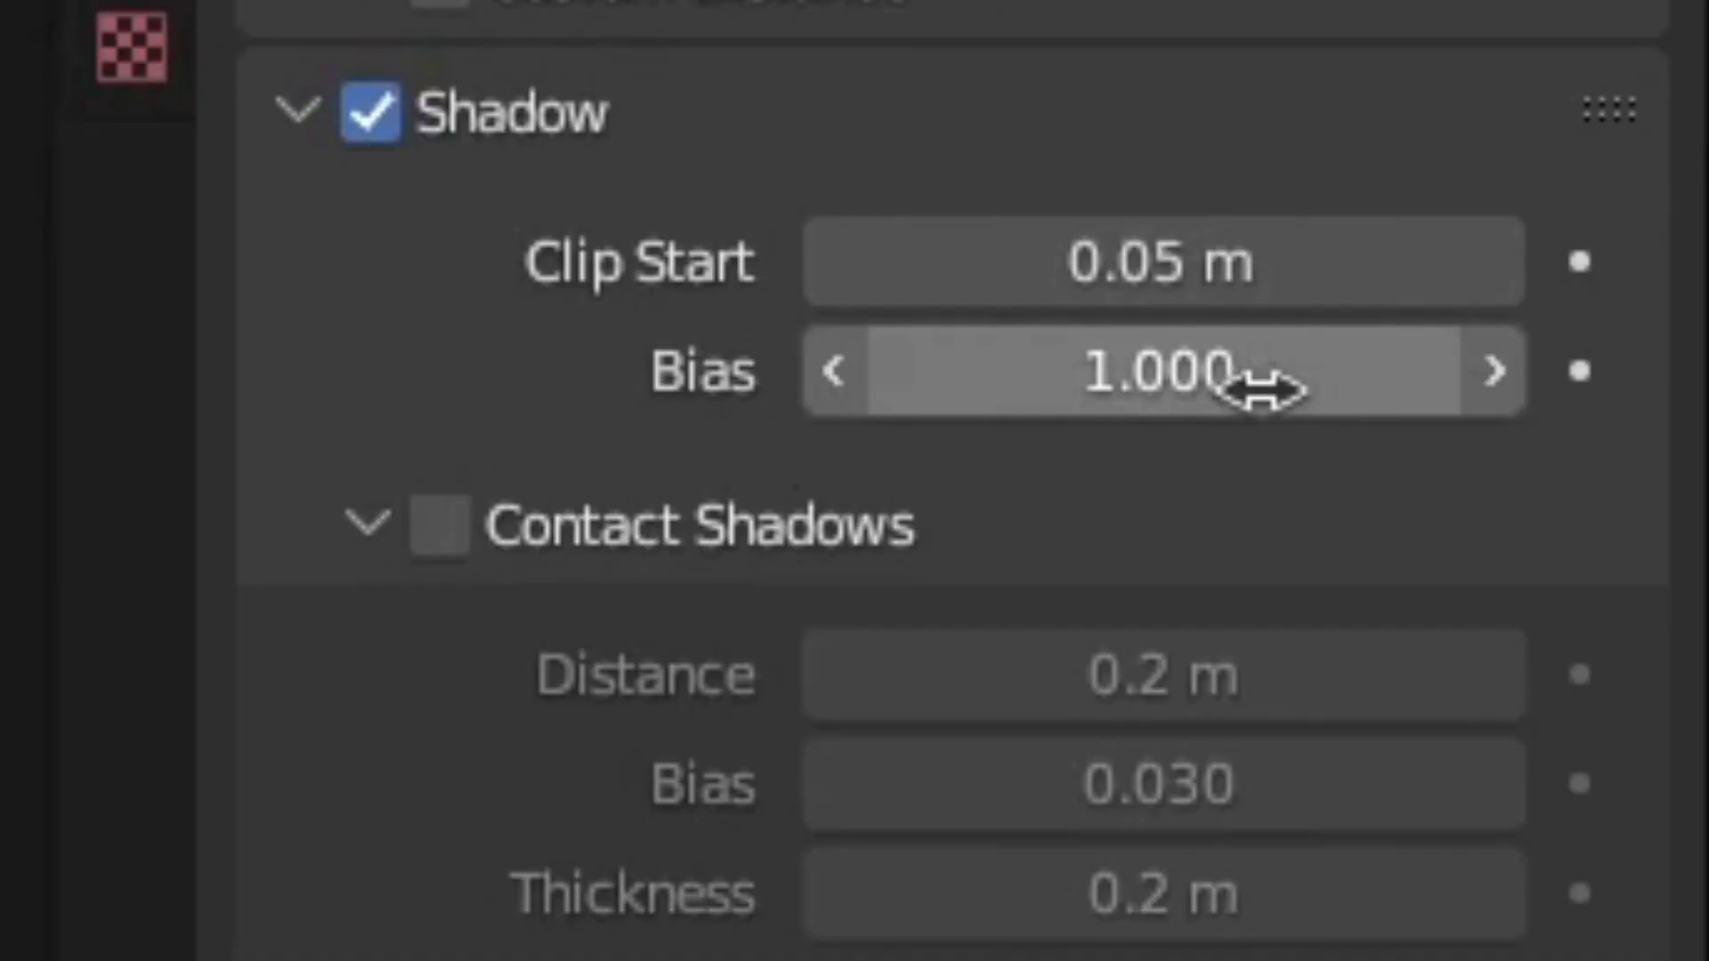
left_click_drag(1629, 680, 1548, 680)
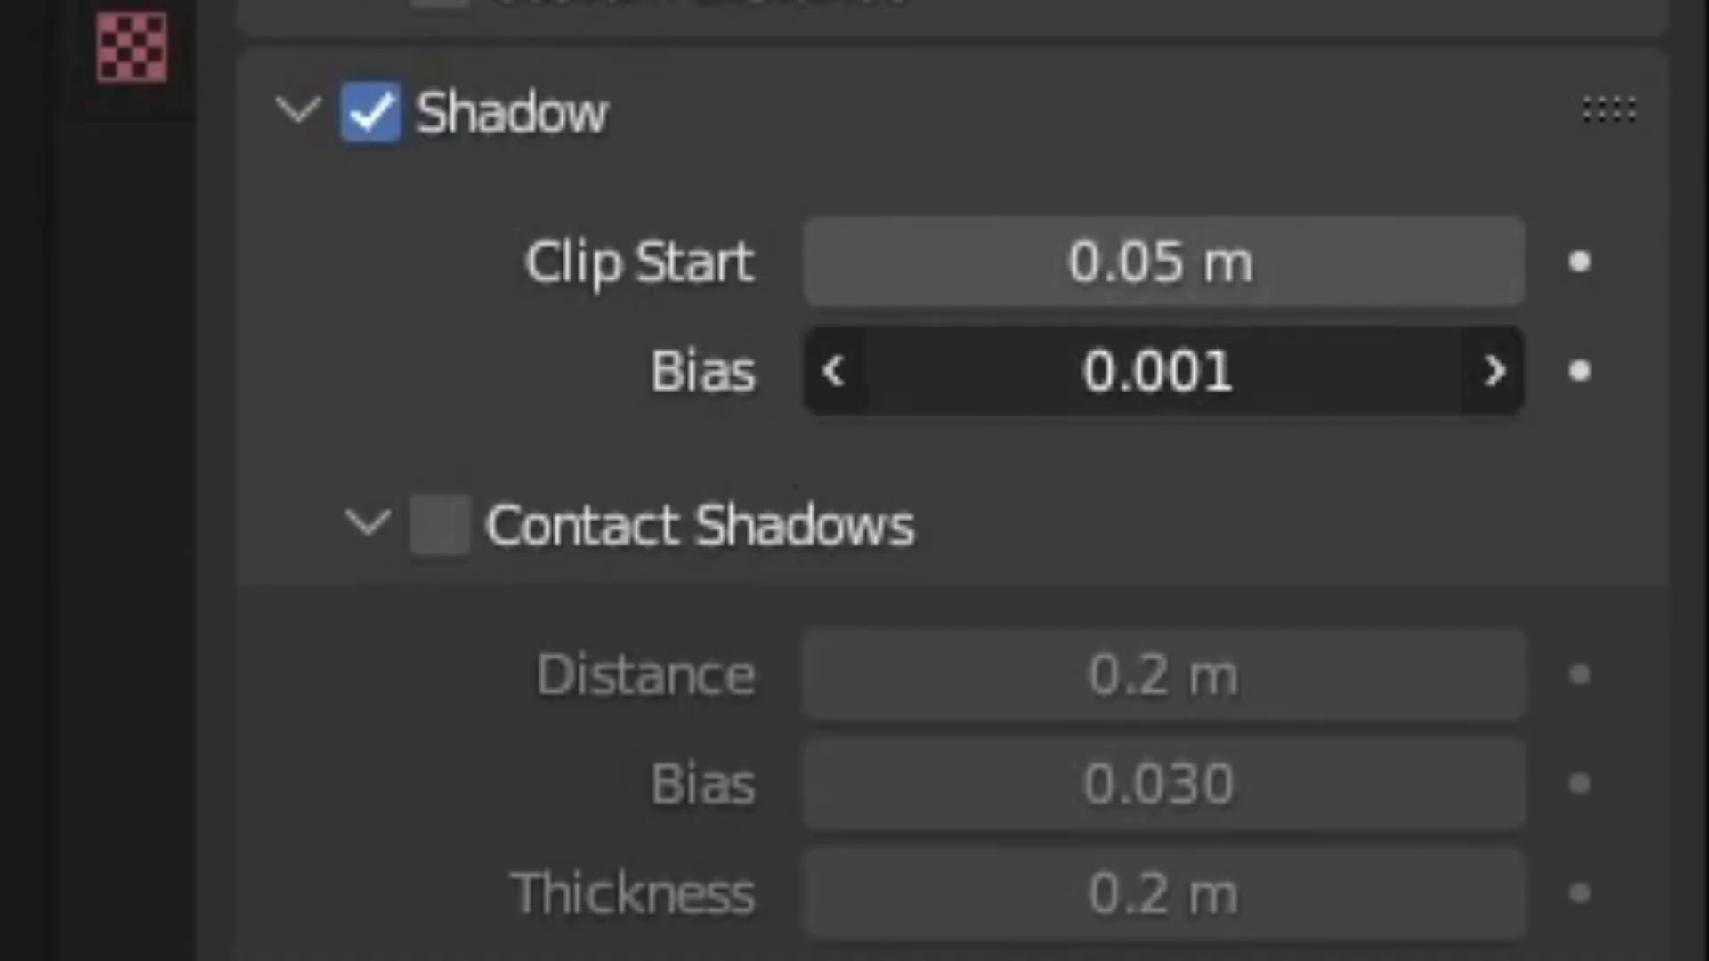
left_click(440, 521)
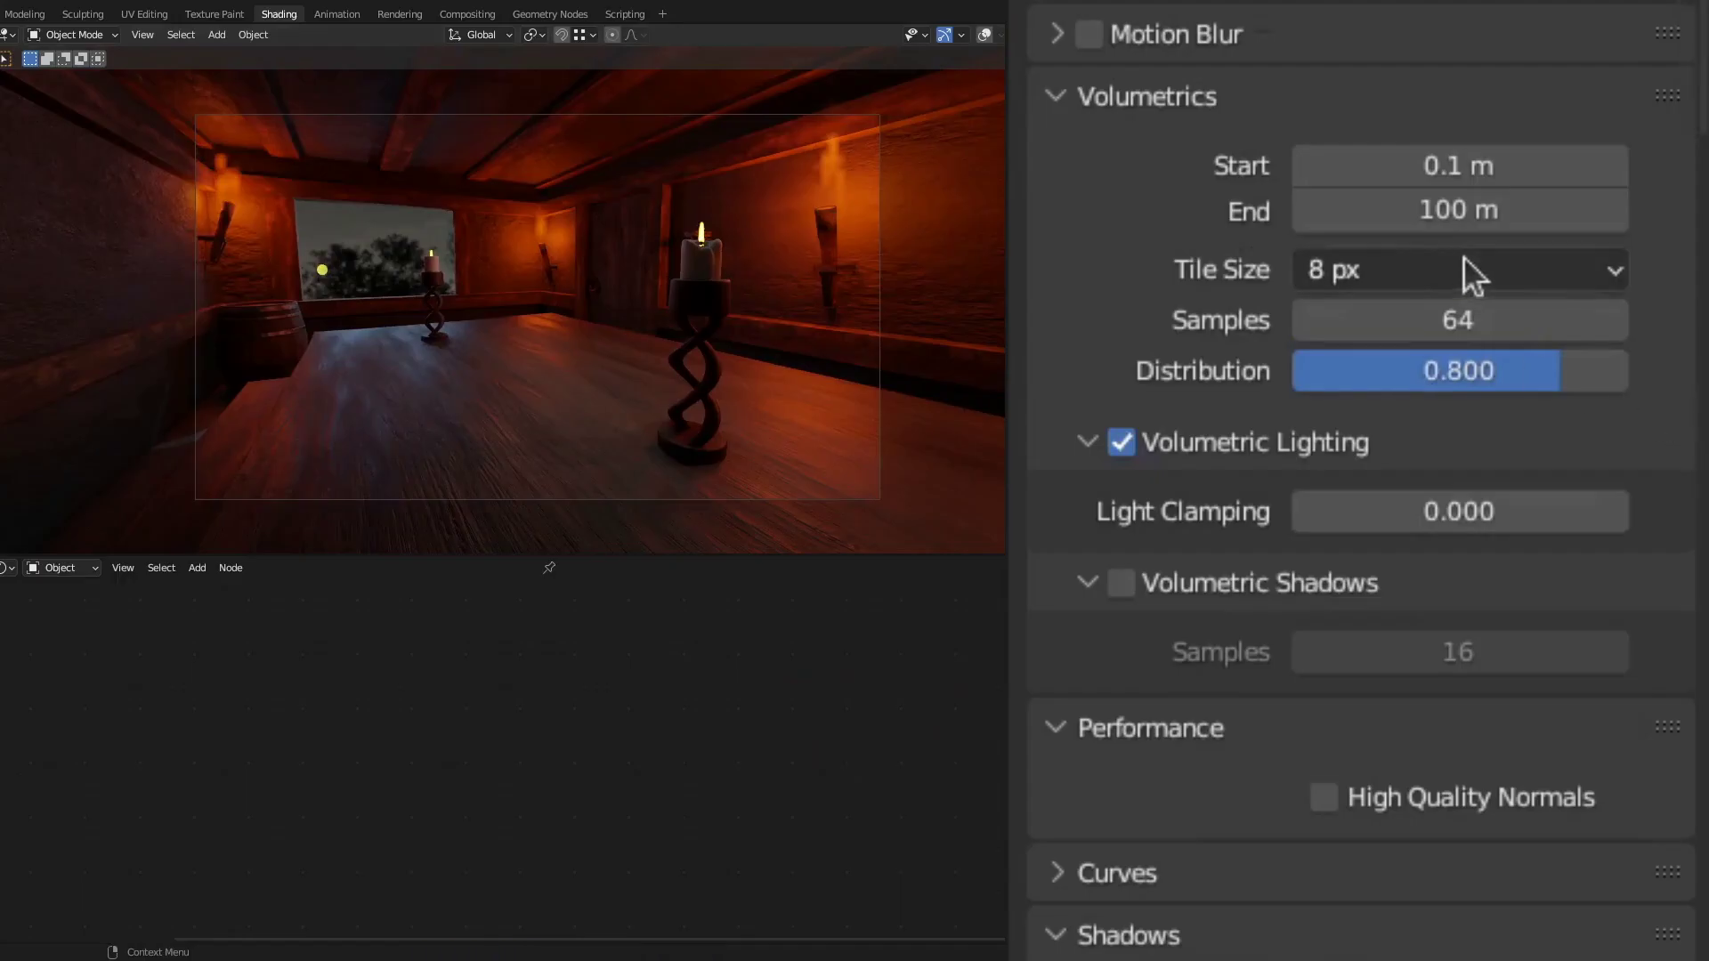
Set the volumetric Tile Size to 2 px and turn on Volumetric Shadows
left_click(1426, 267)
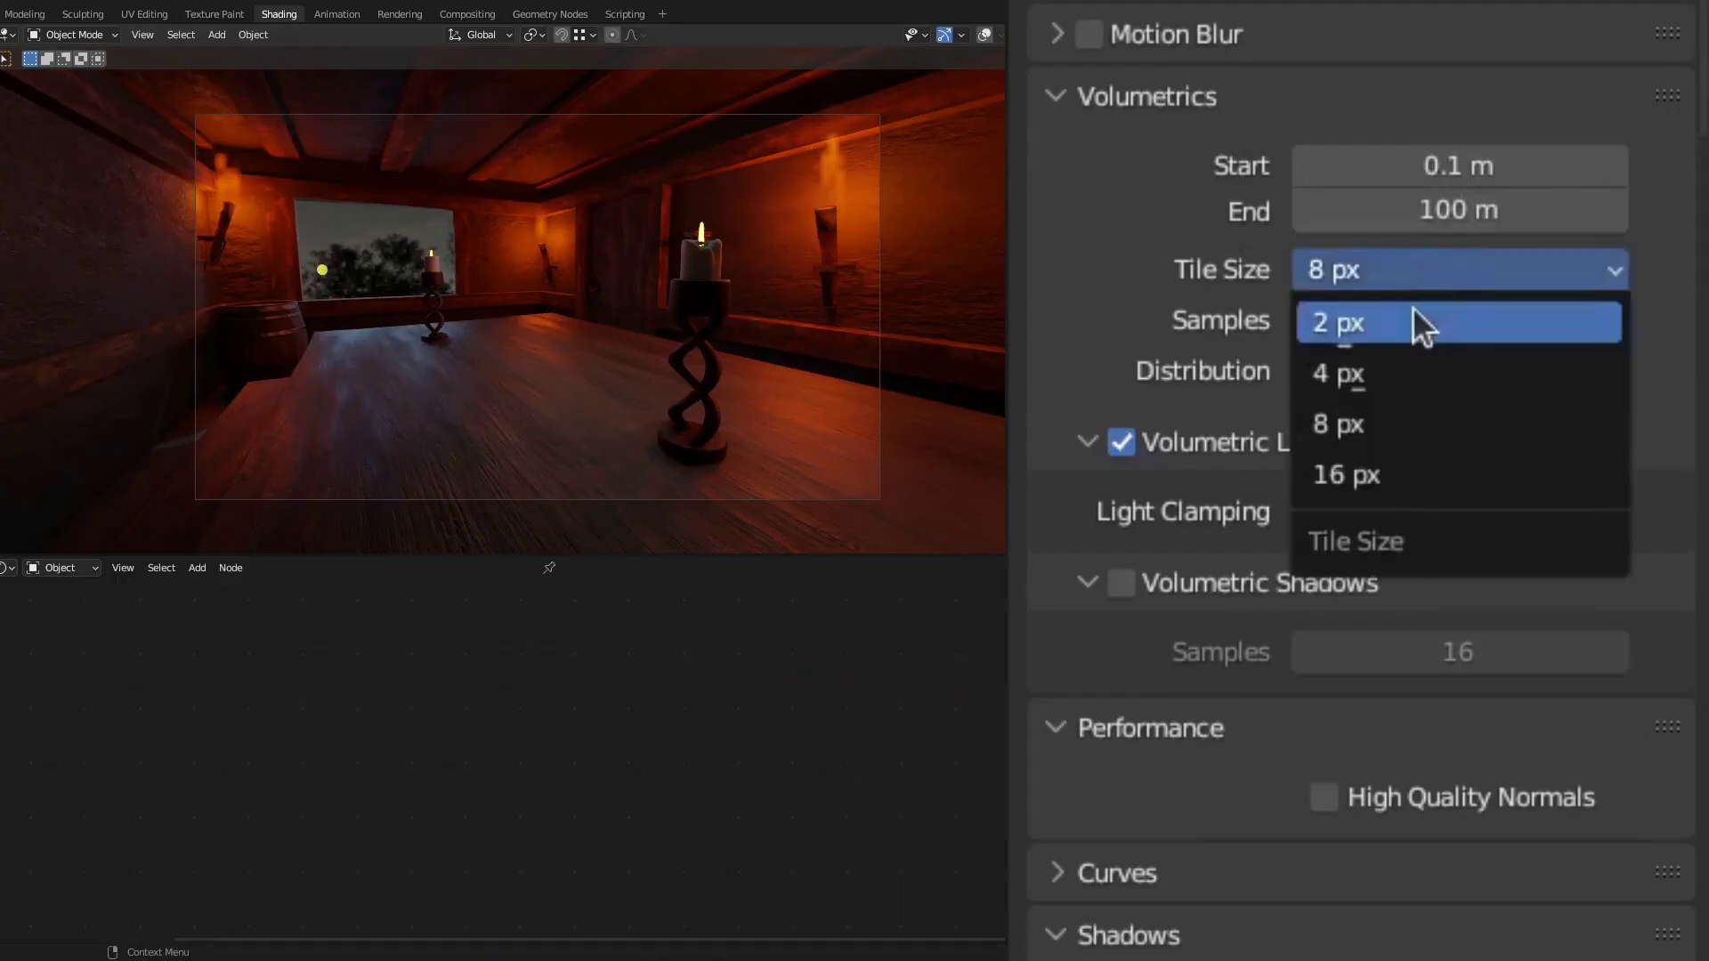
left_click(1353, 322)
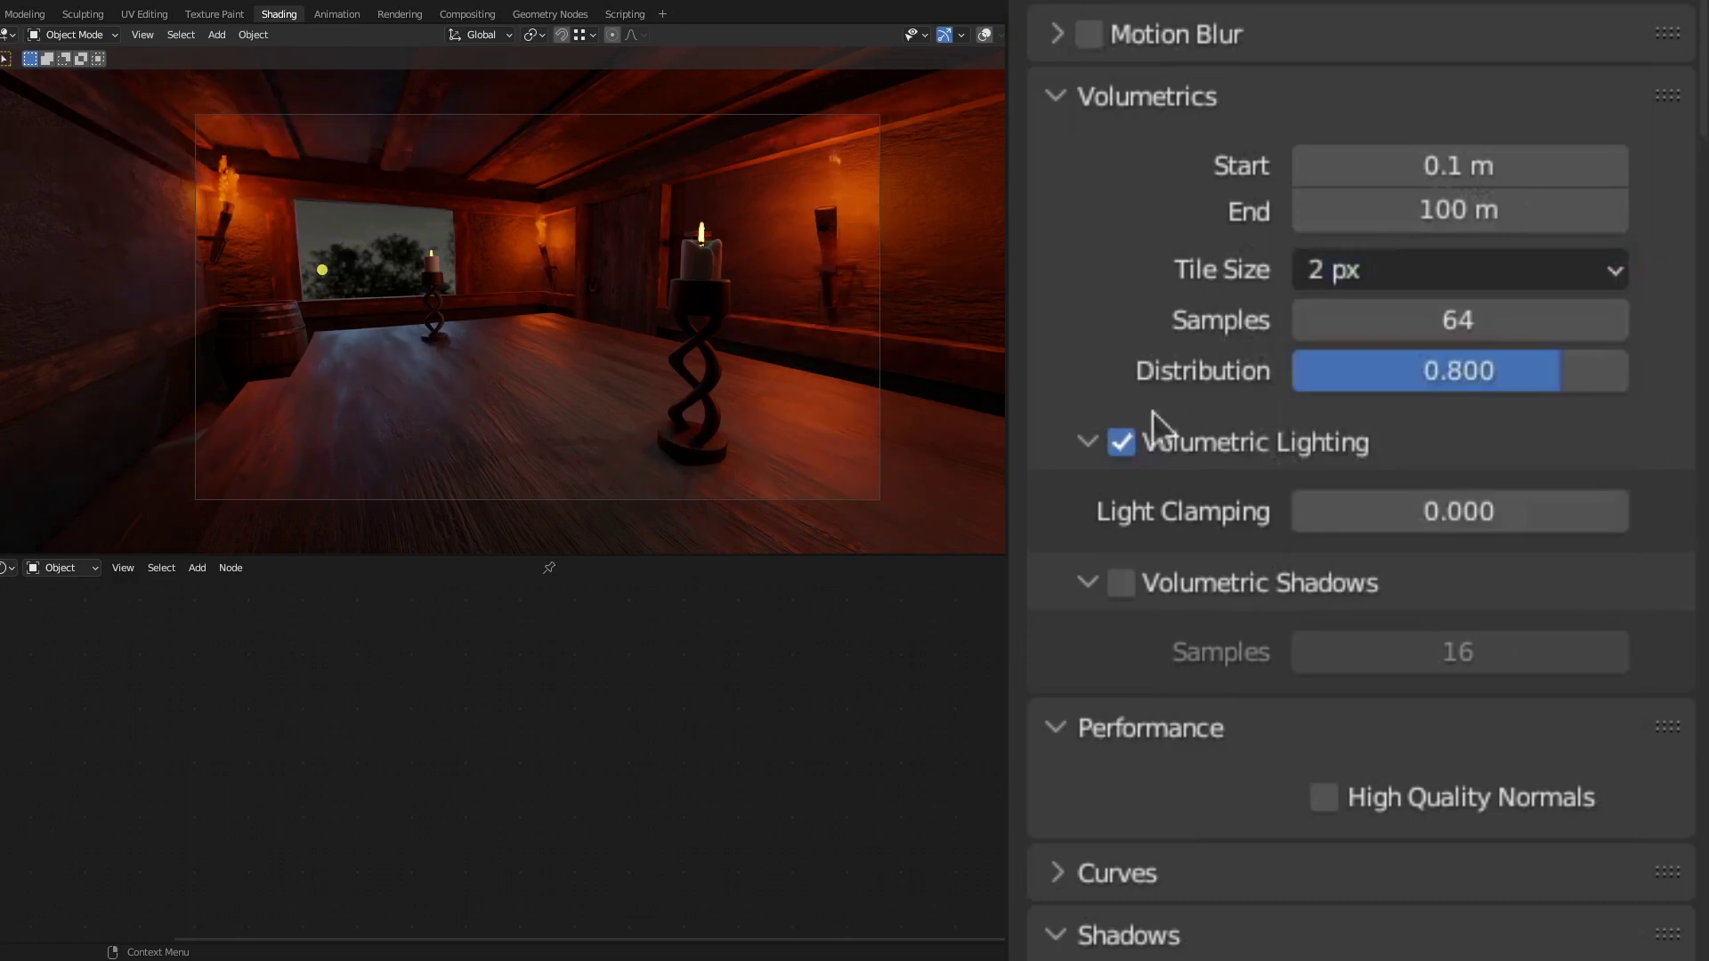
left_click(1152, 588)
Try volumetric End distances of 3 m and 0.5 m, settling on 7 m
left_click_drag(1504, 218, 1415, 227)
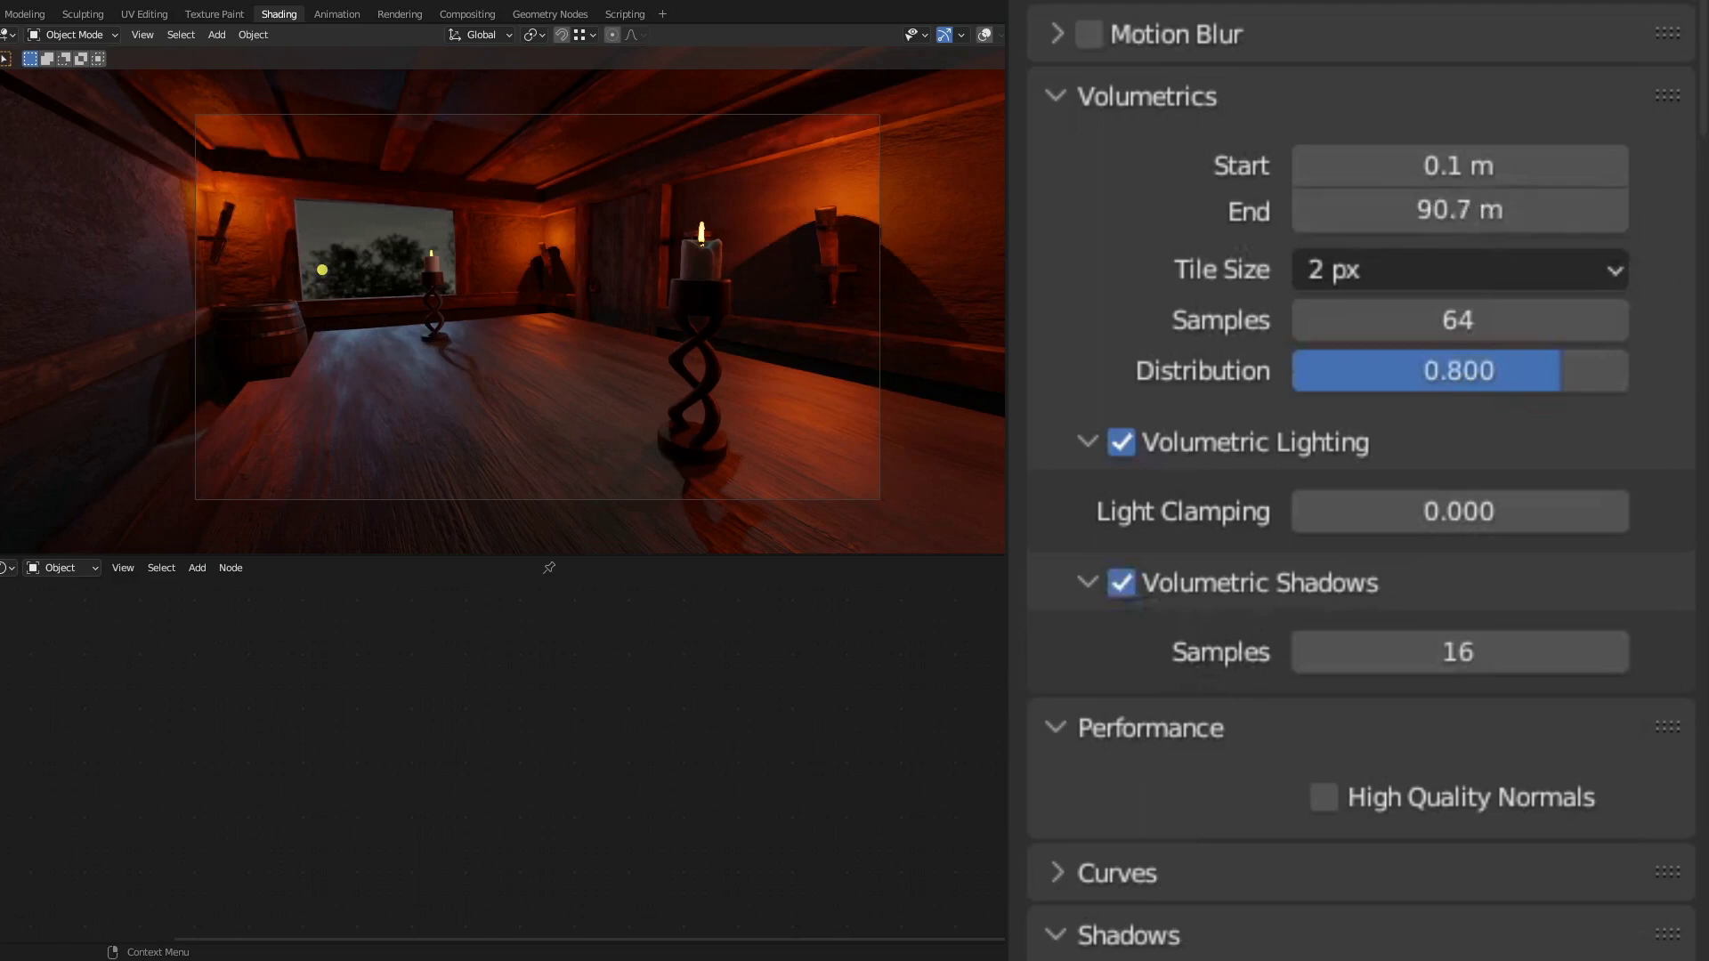
left_click(1486, 233)
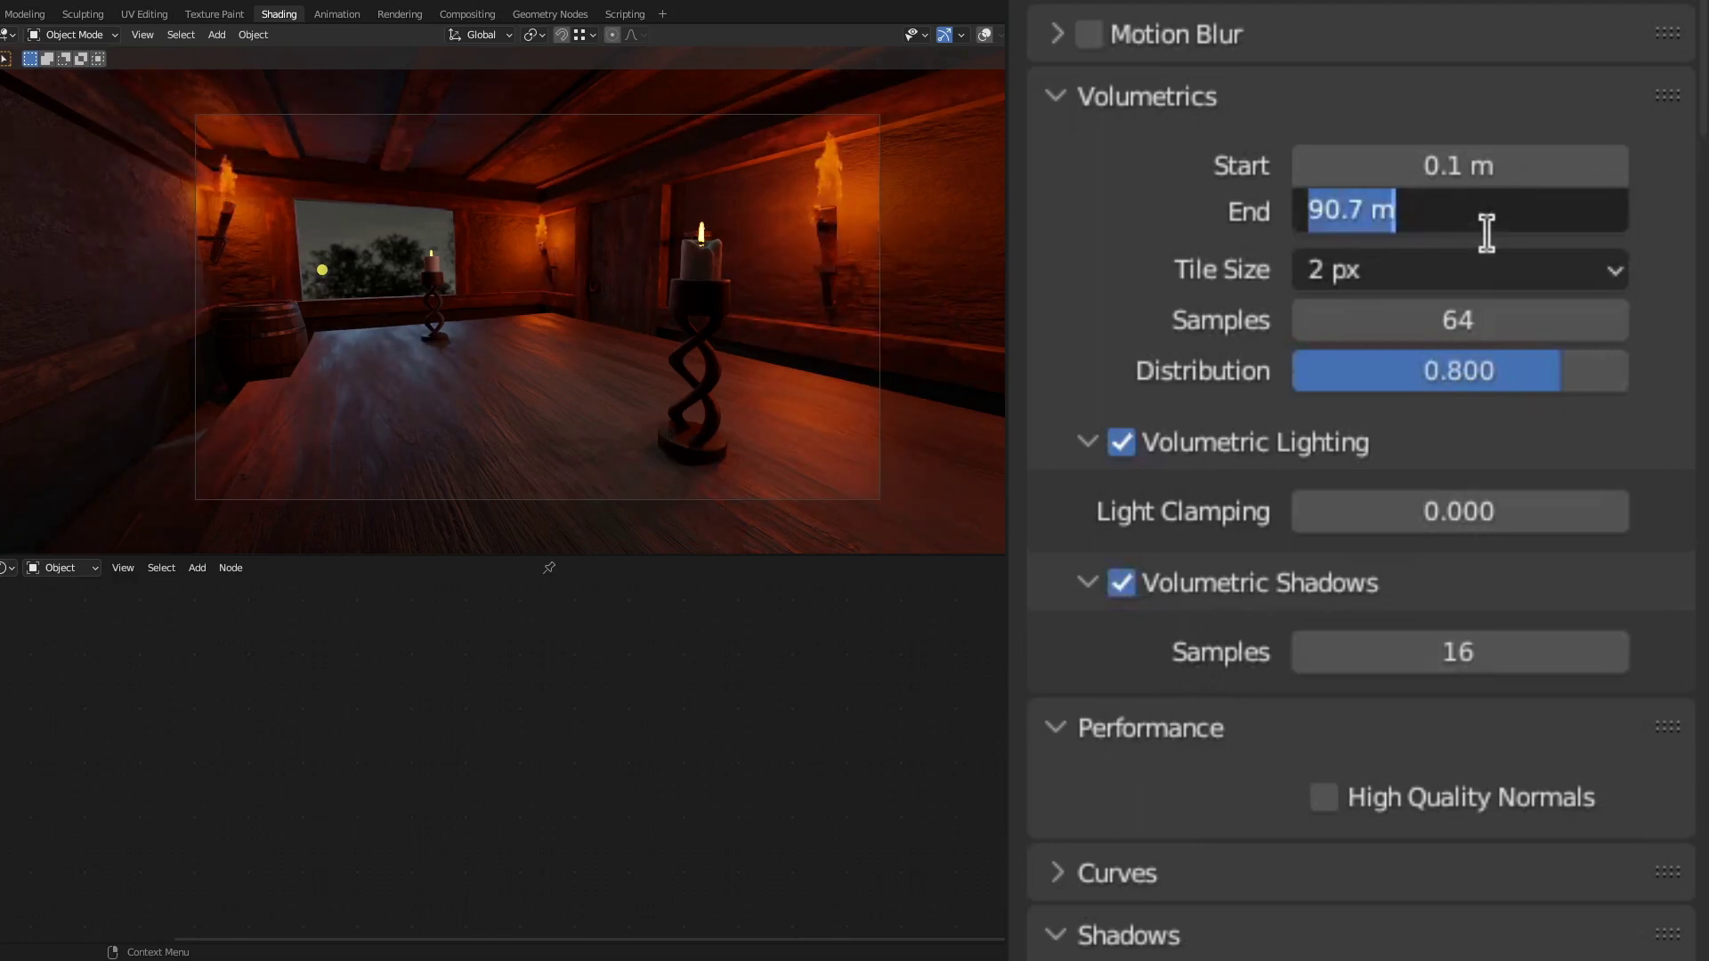
type("3")
key("Return")
left_click(1313, 214)
type("7")
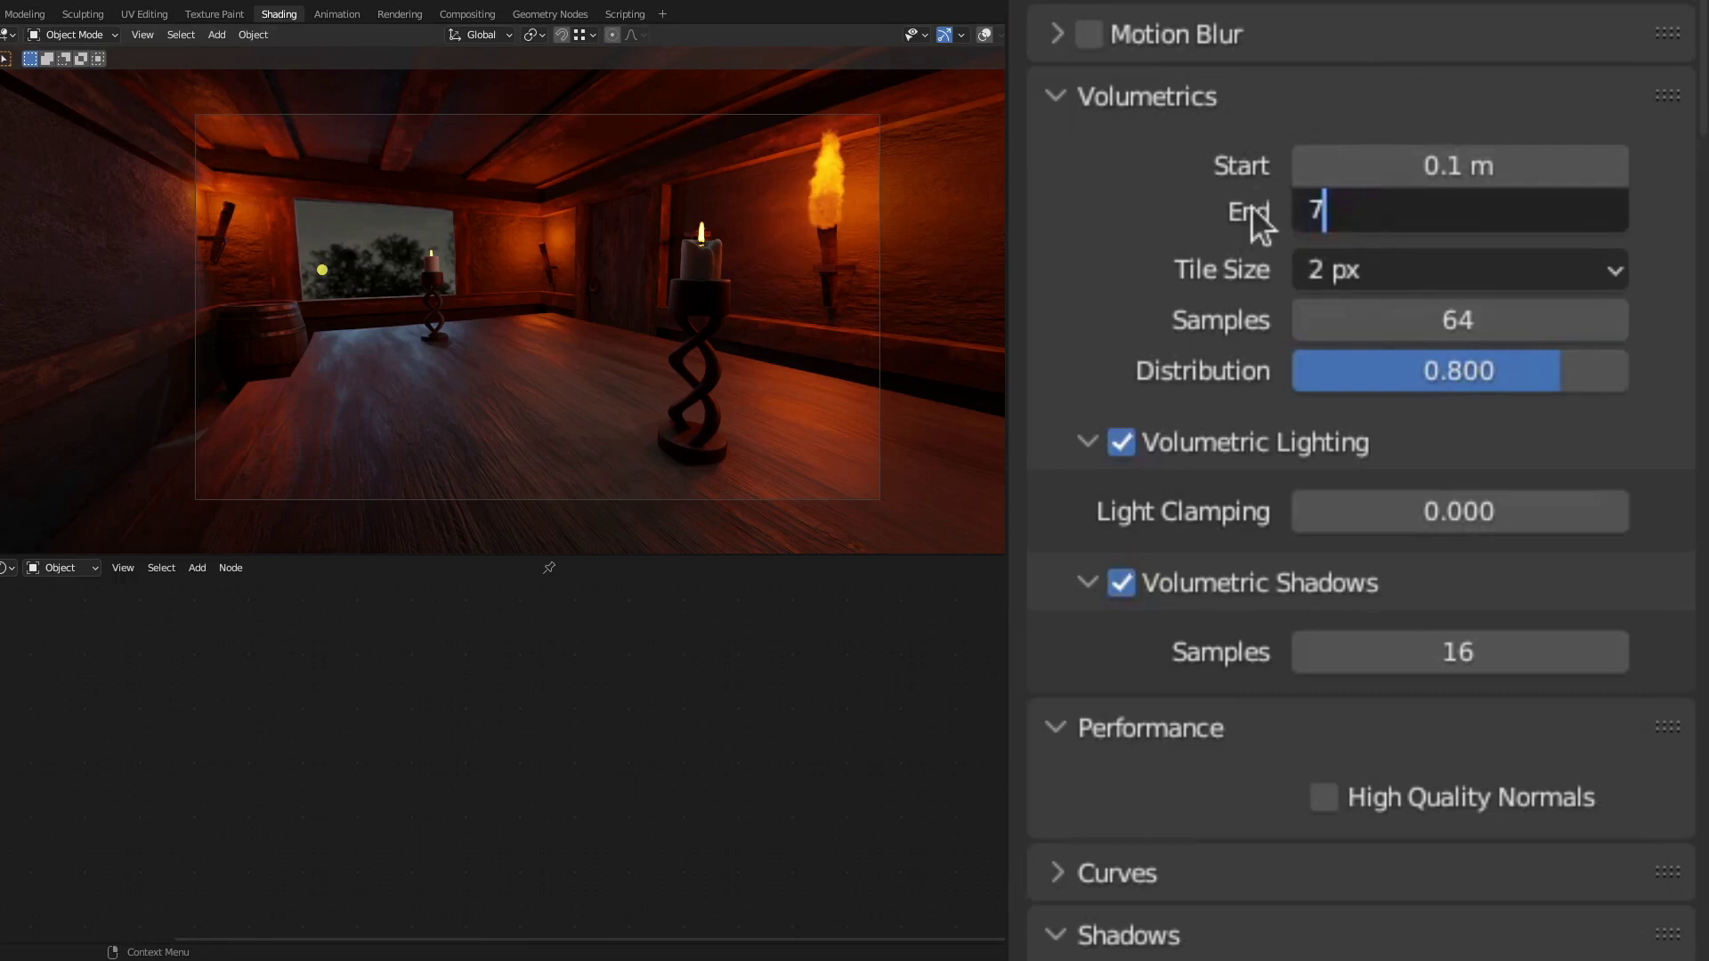
key("Return")
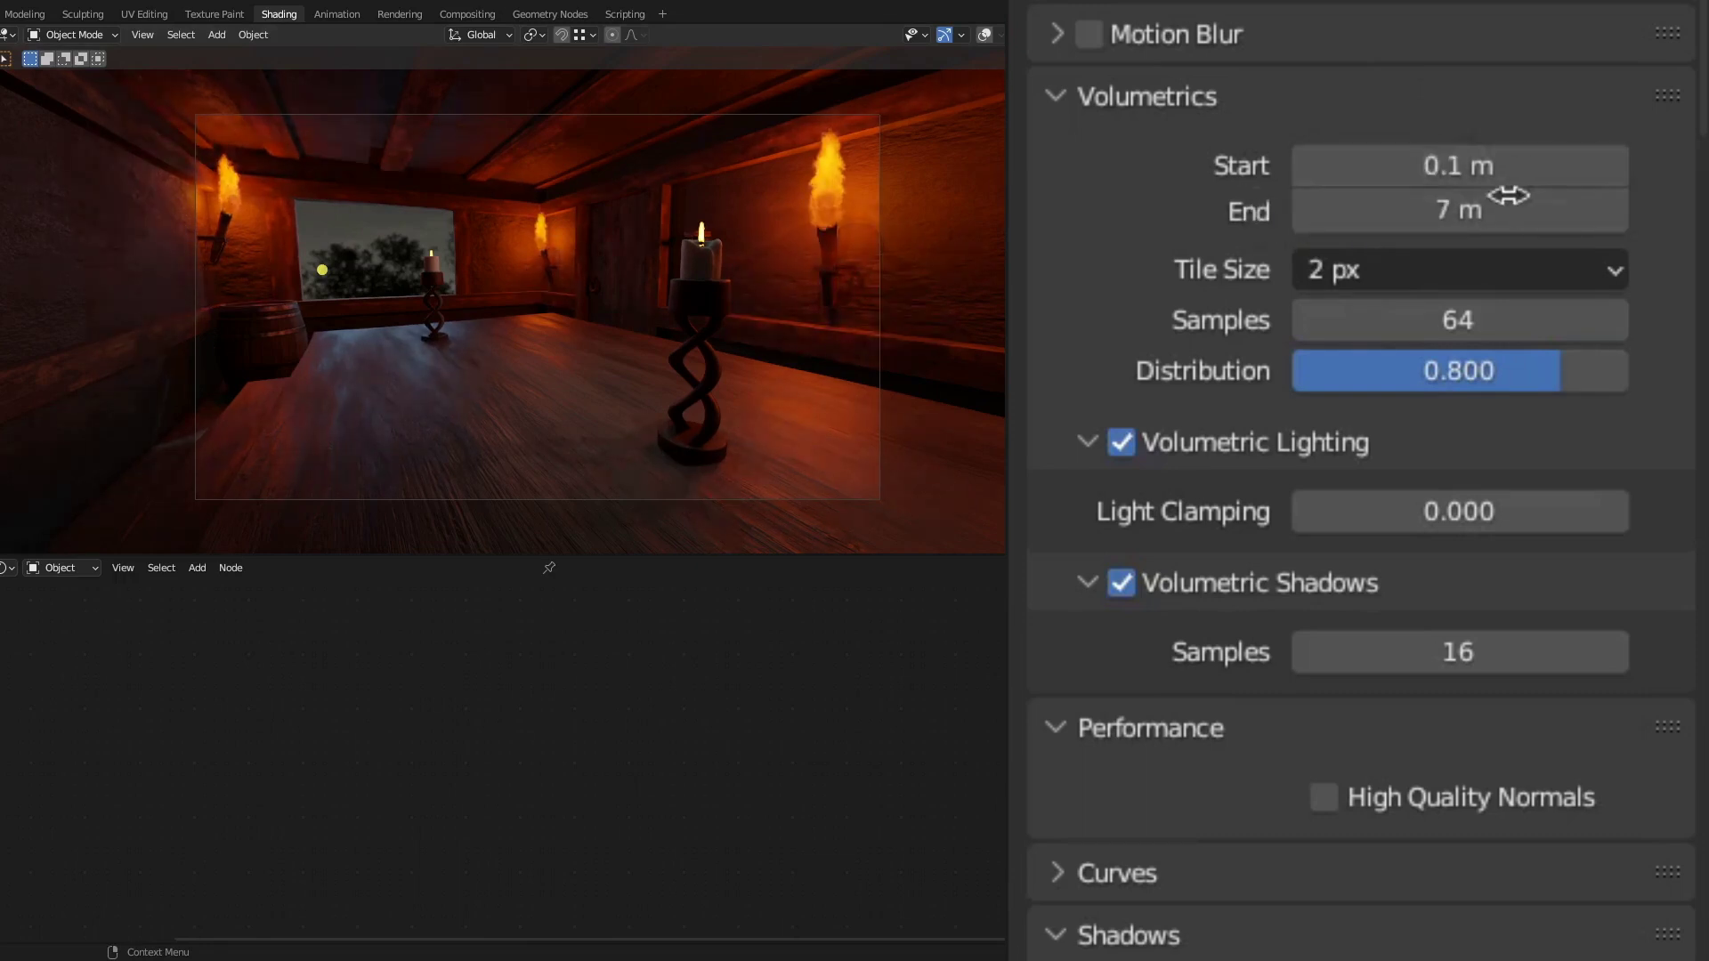
left_click(1508, 196)
type(".5")
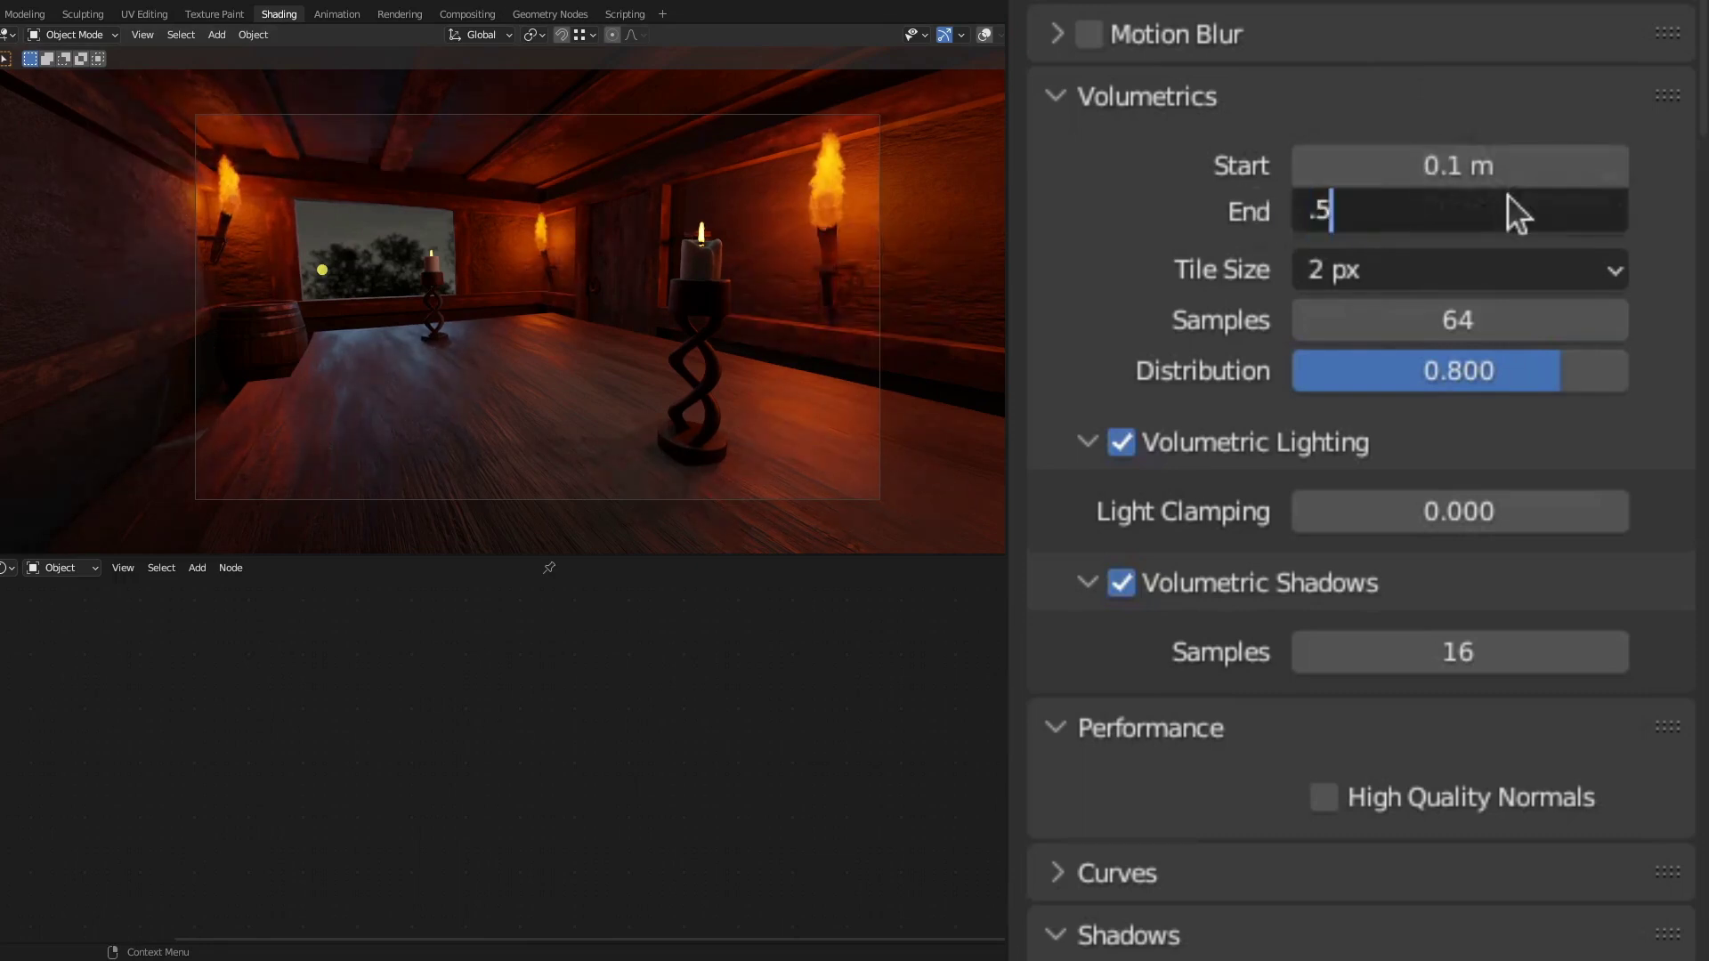
key("Return")
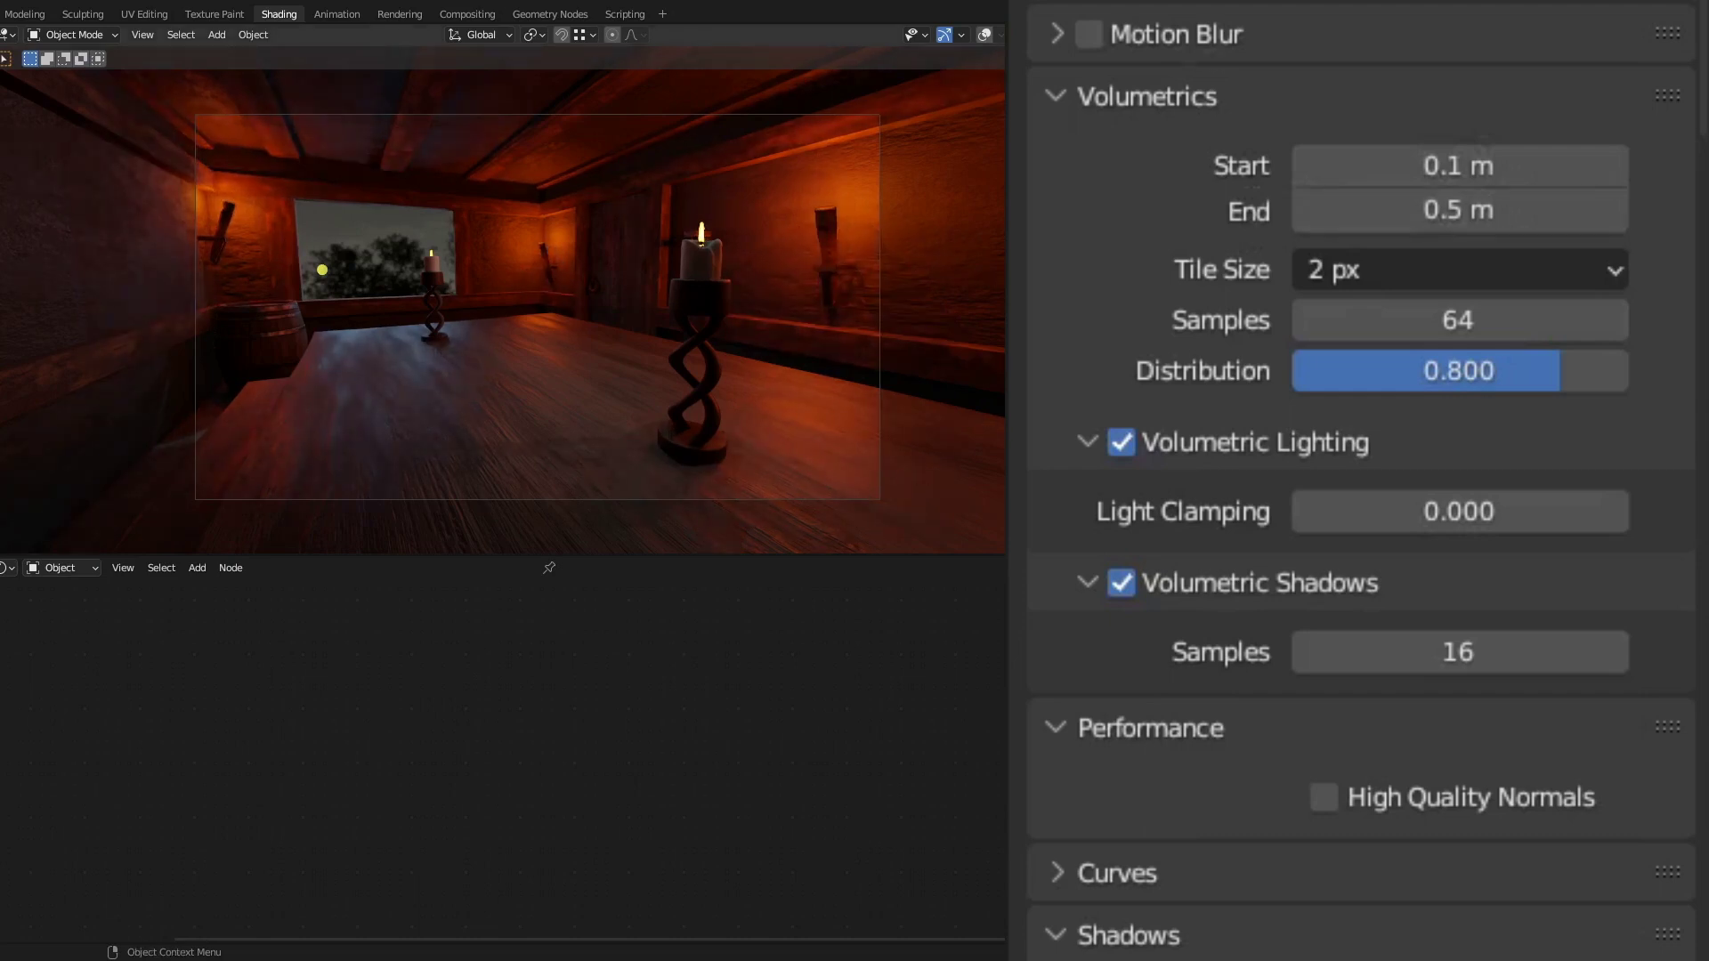
left_click(1421, 216)
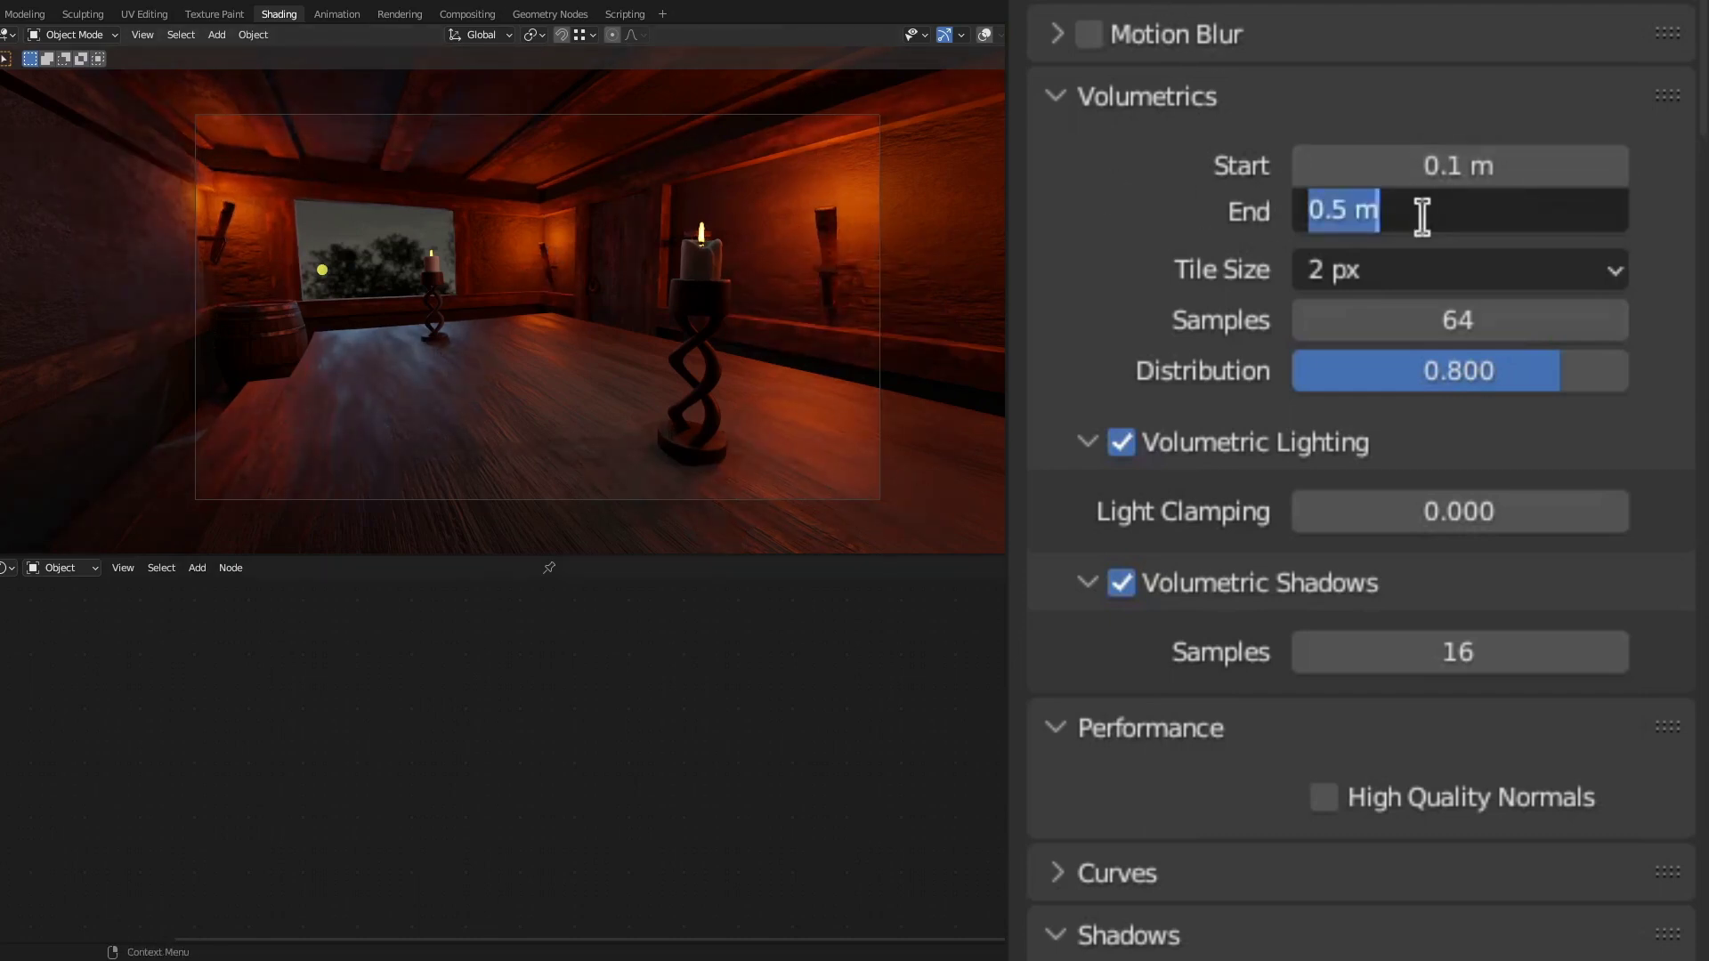
type("7")
key("Return")
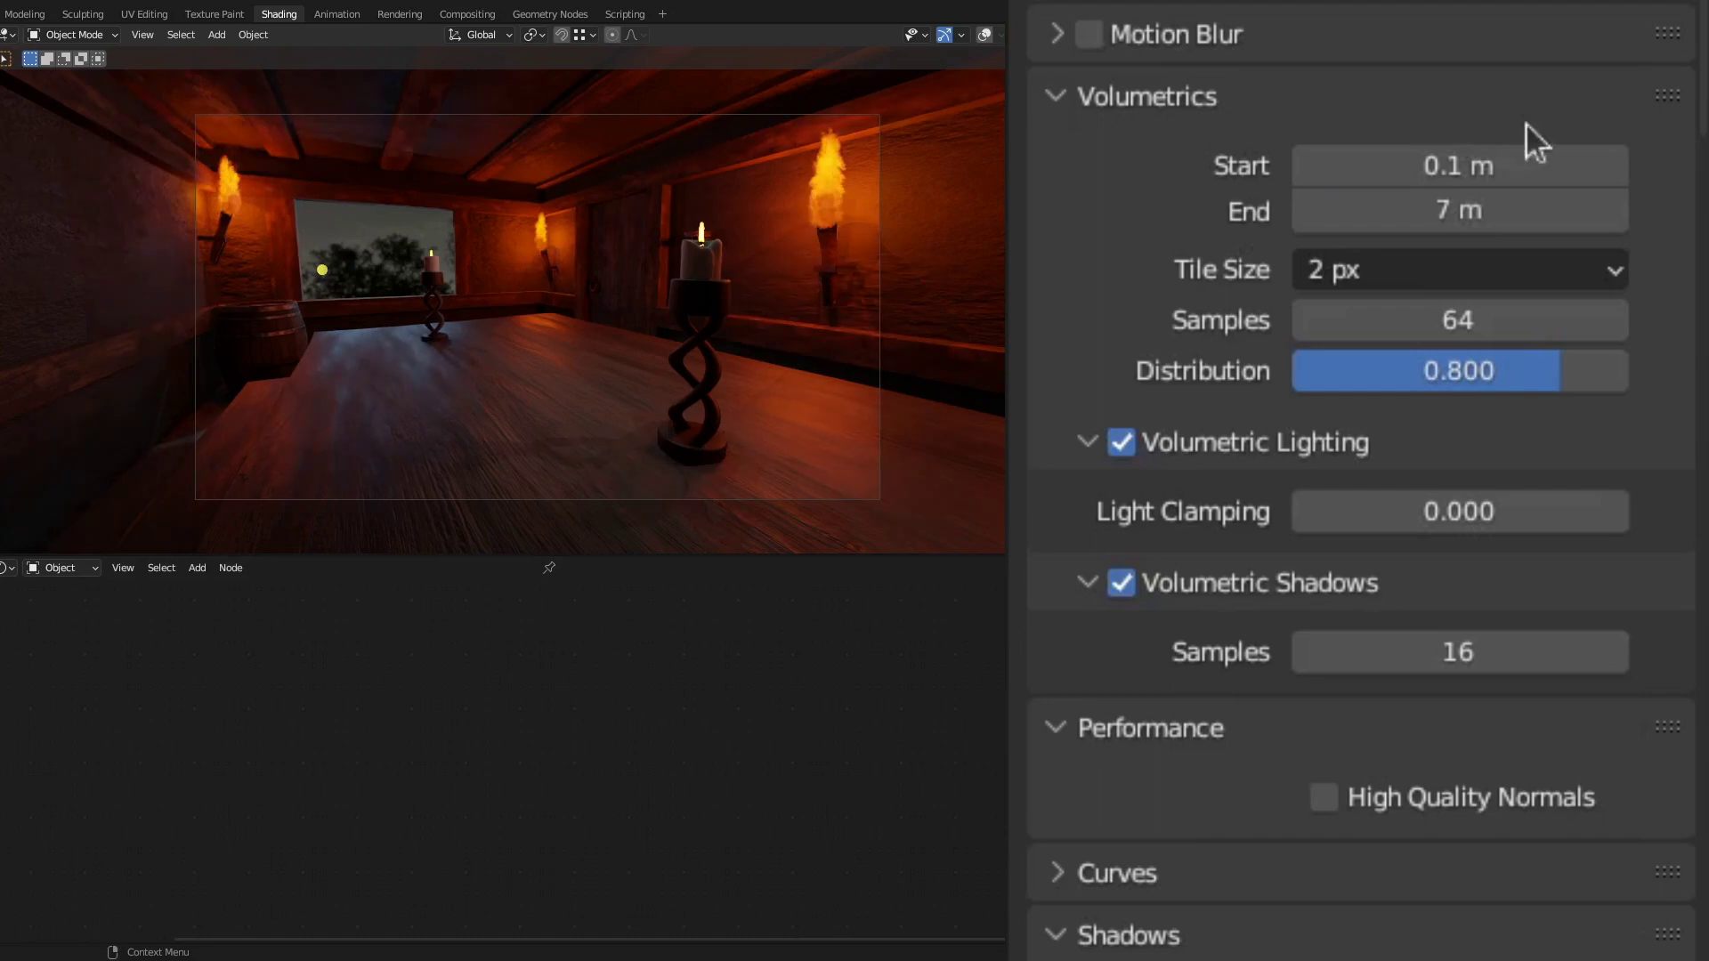
Set the volumetric Start distance to 0.1 m and confirm End at 7 m
left_click(1495, 166)
type("0.1")
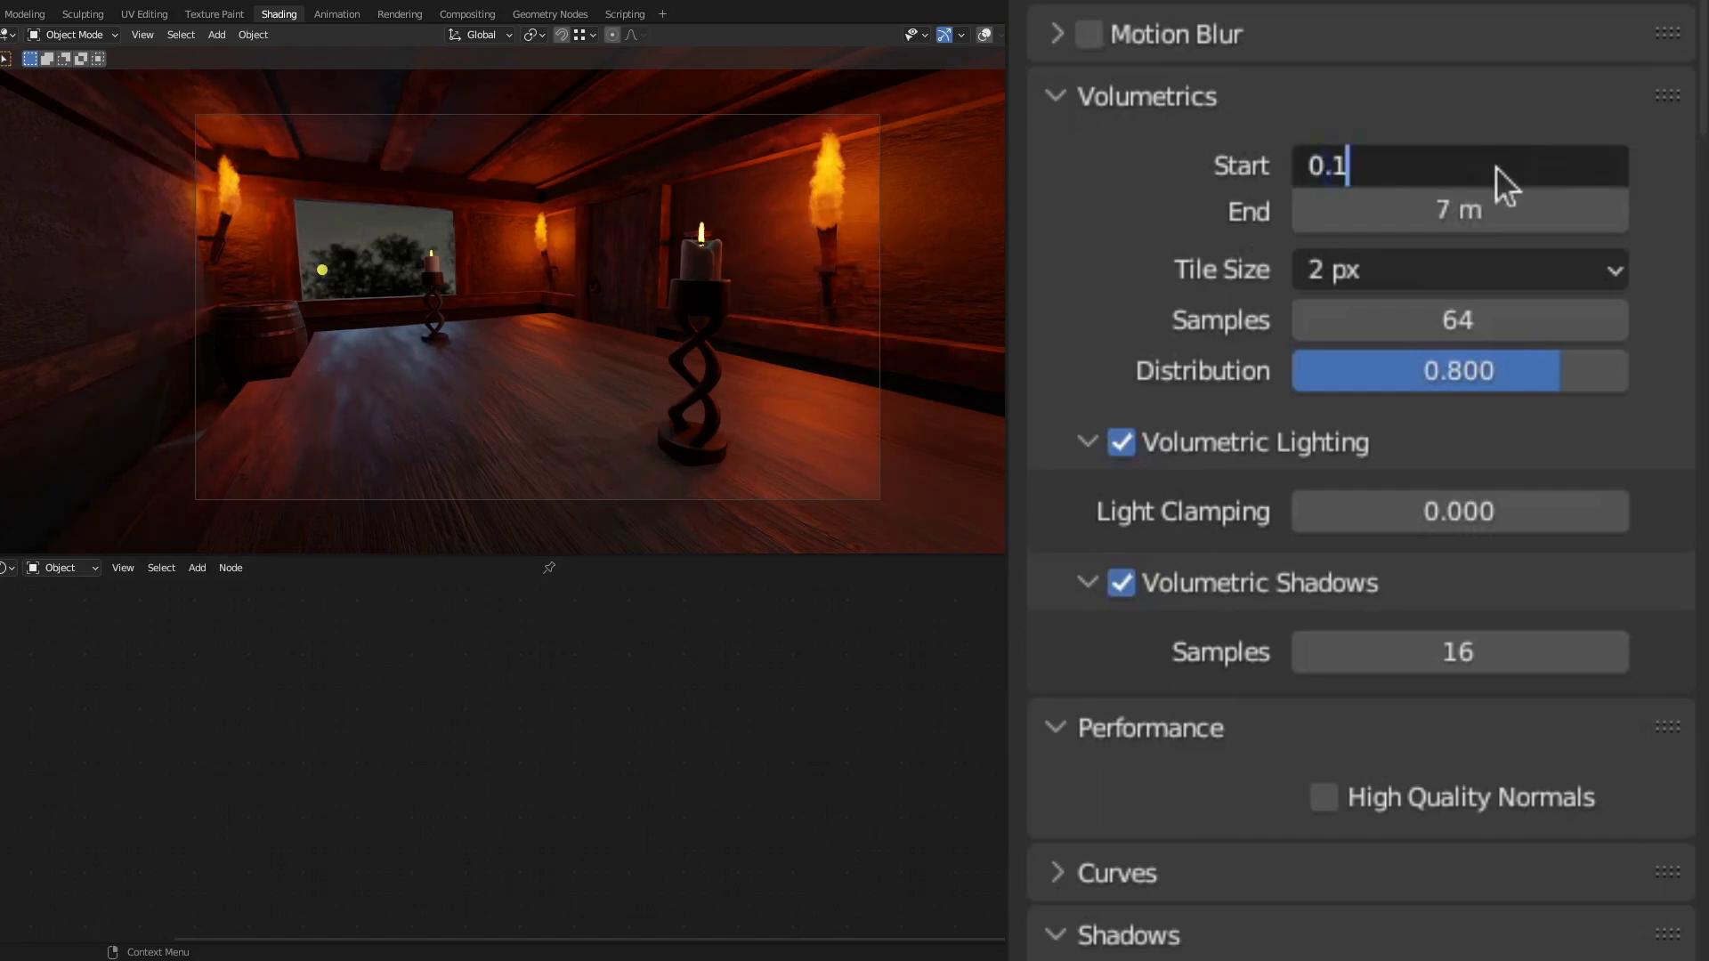
key("Return")
left_click(1486, 208)
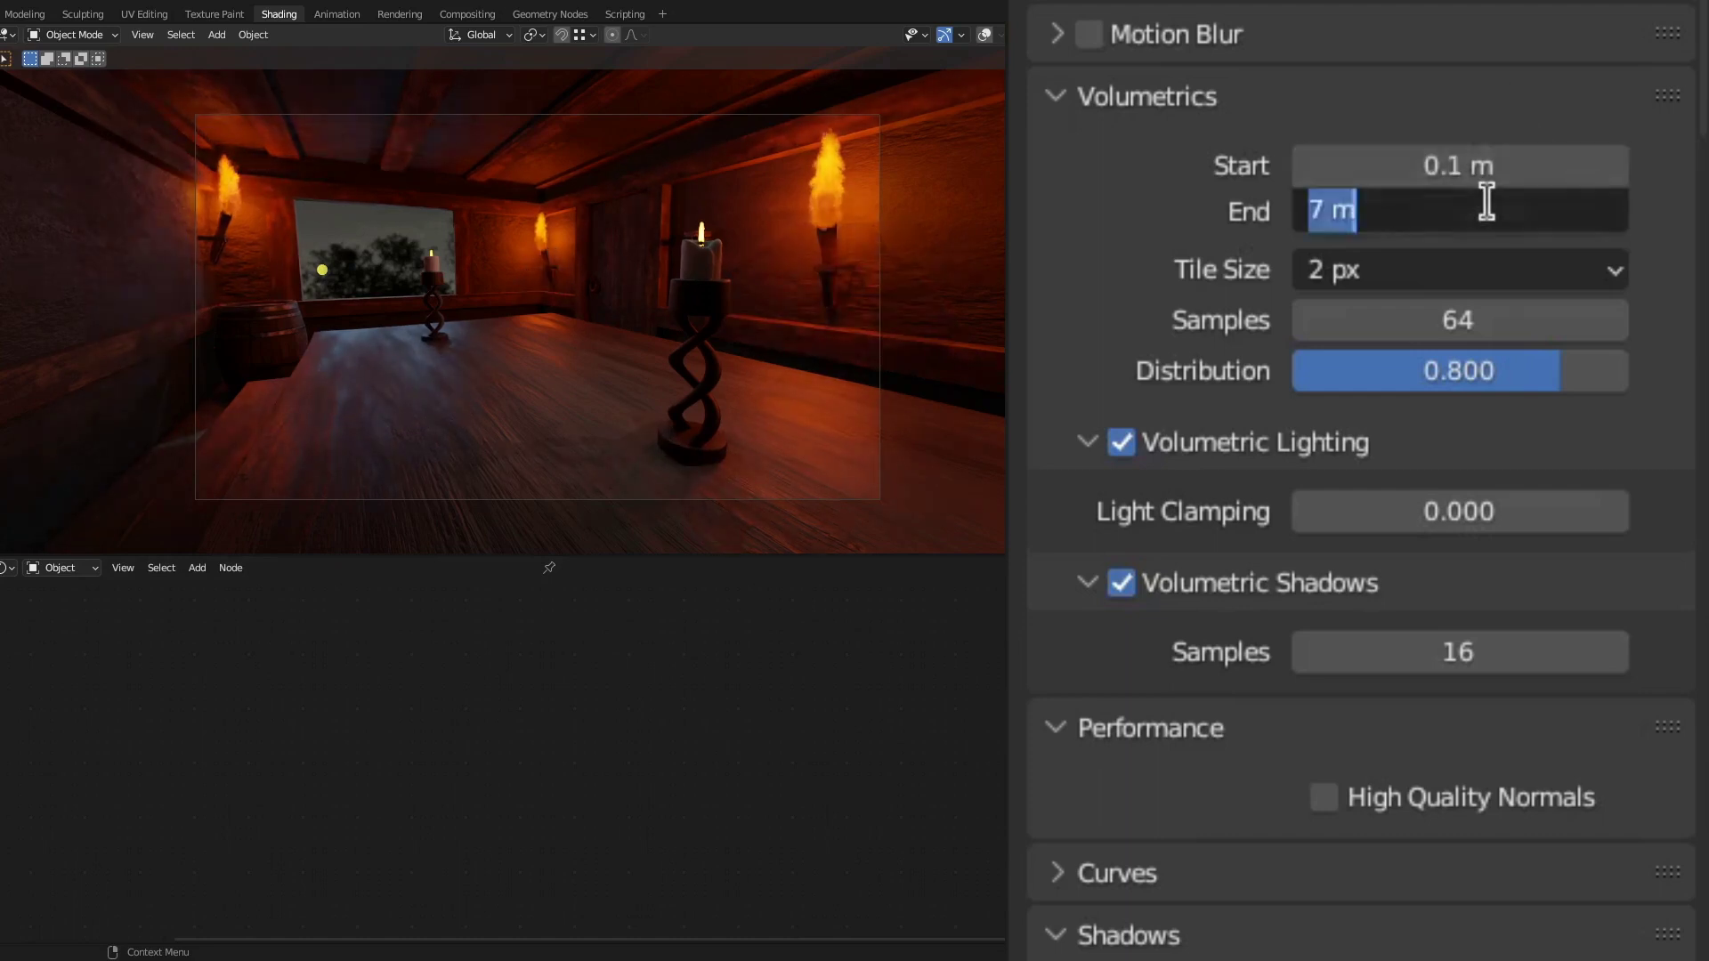
type("7")
key("Return")
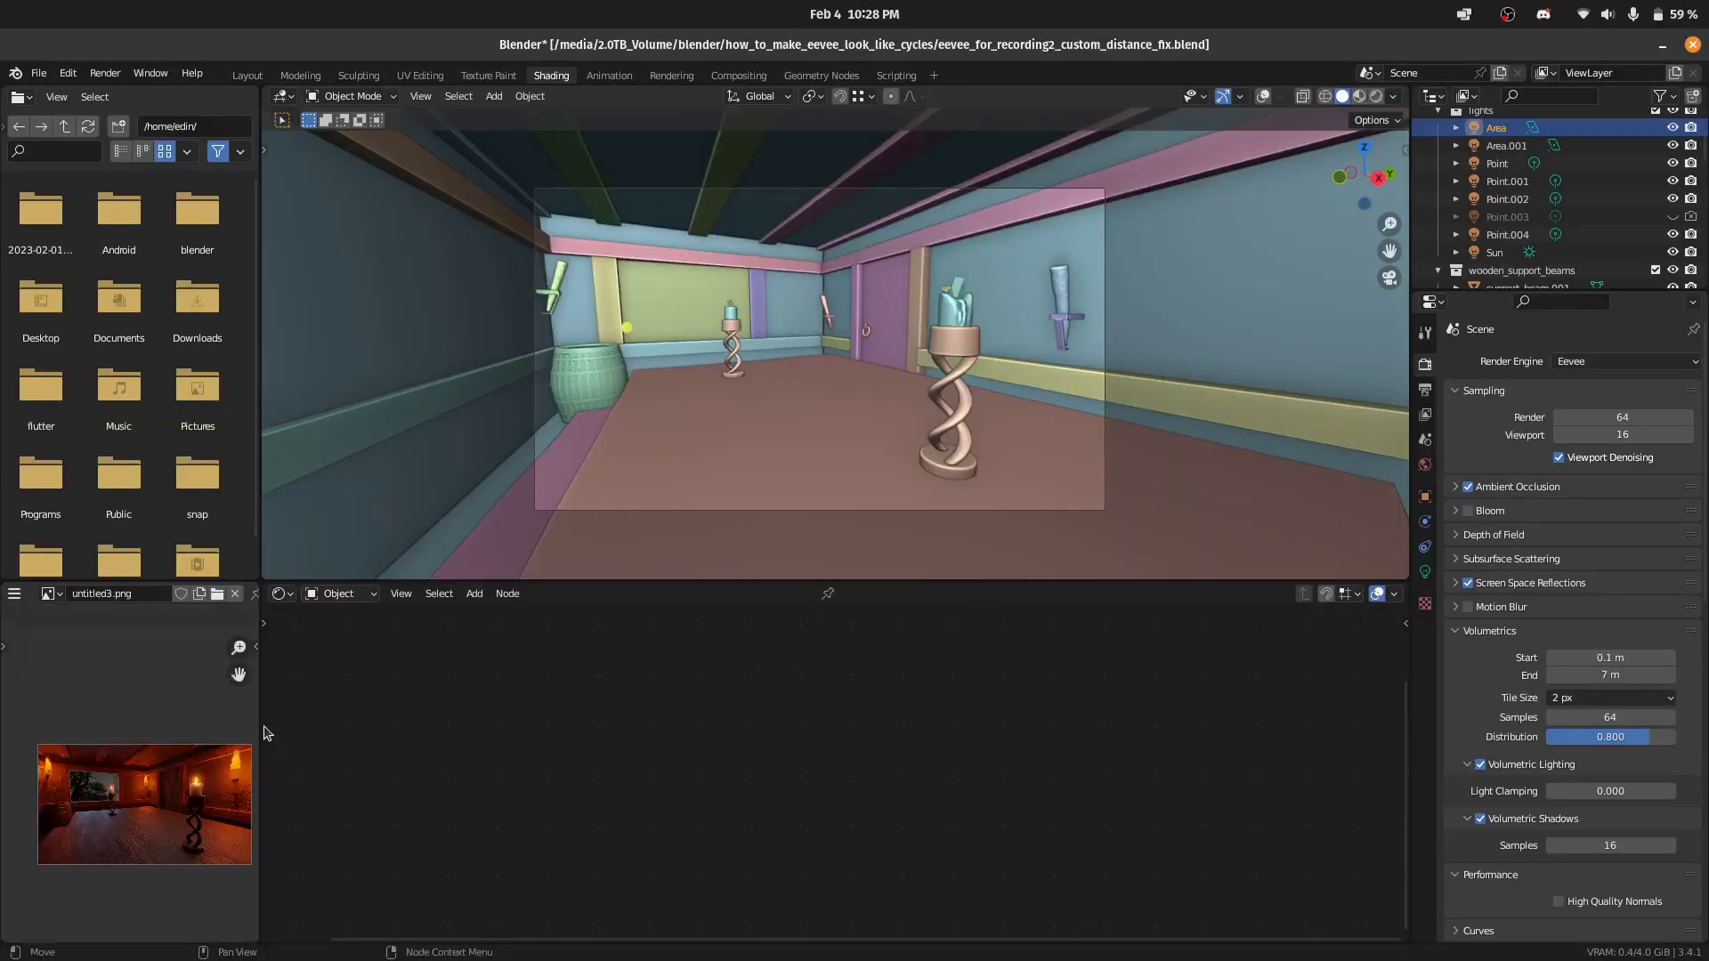
Widen the untitled3.png reference image panel and zoom into its preview
left_click_drag(259, 728, 371, 728)
scroll(222, 784, "up", 3)
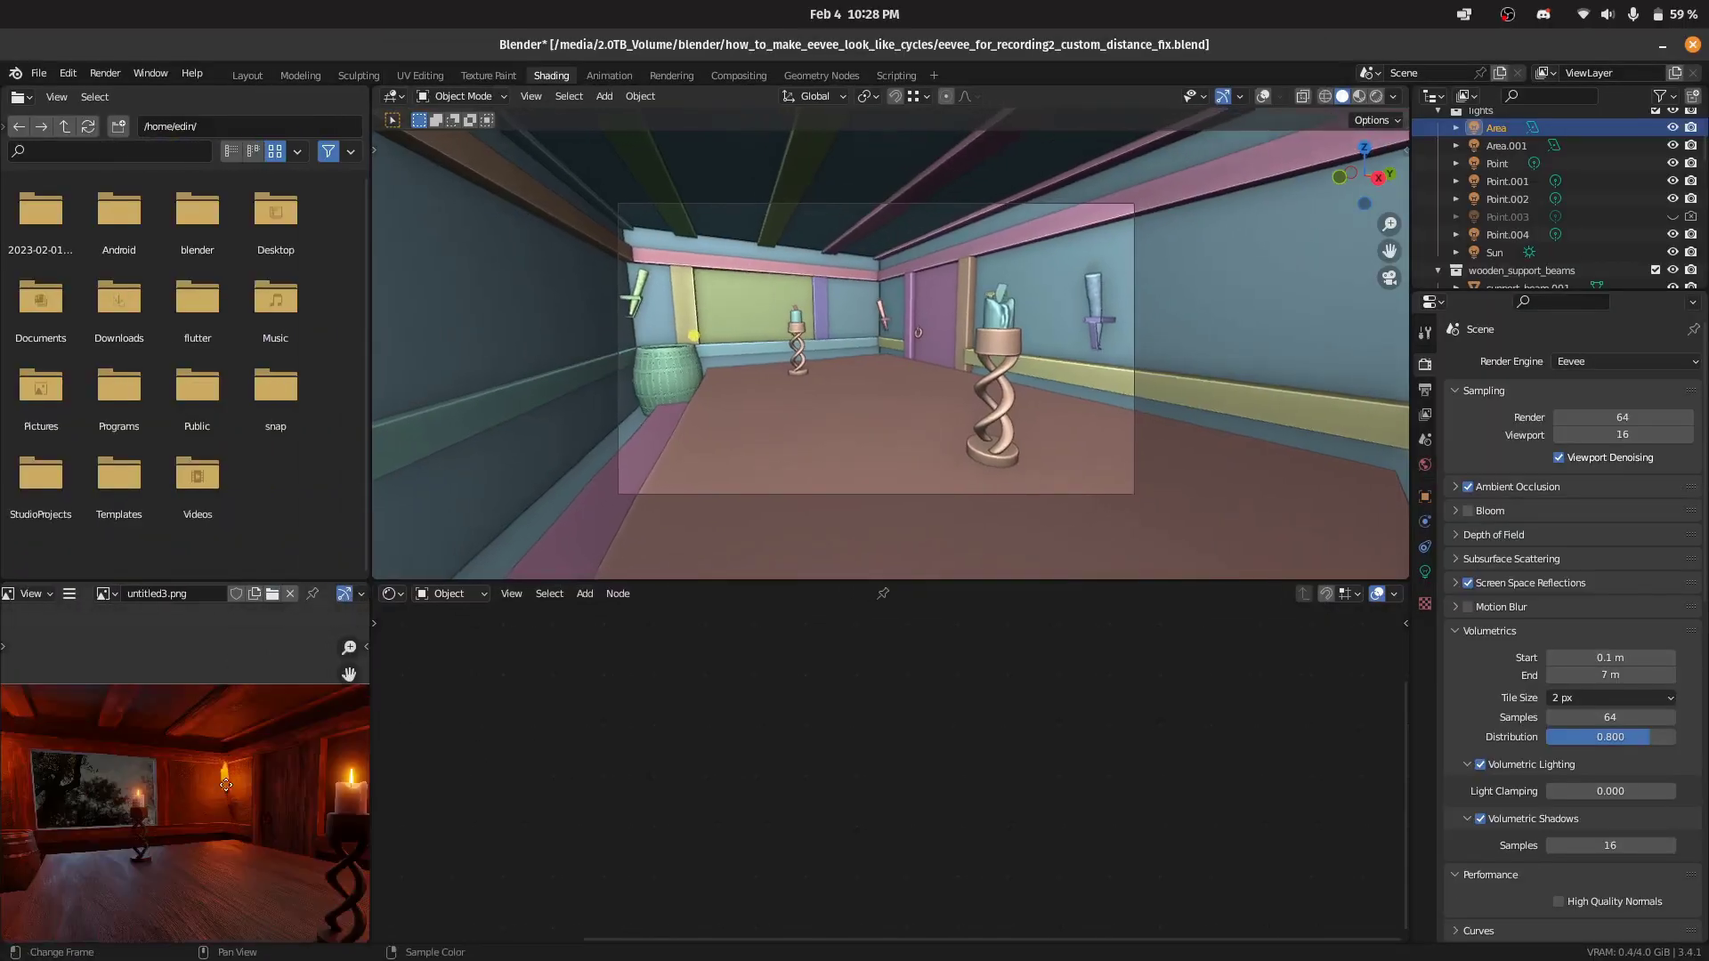
scroll(233, 738, "down", 1)
scroll(138, 847, "up", 1)
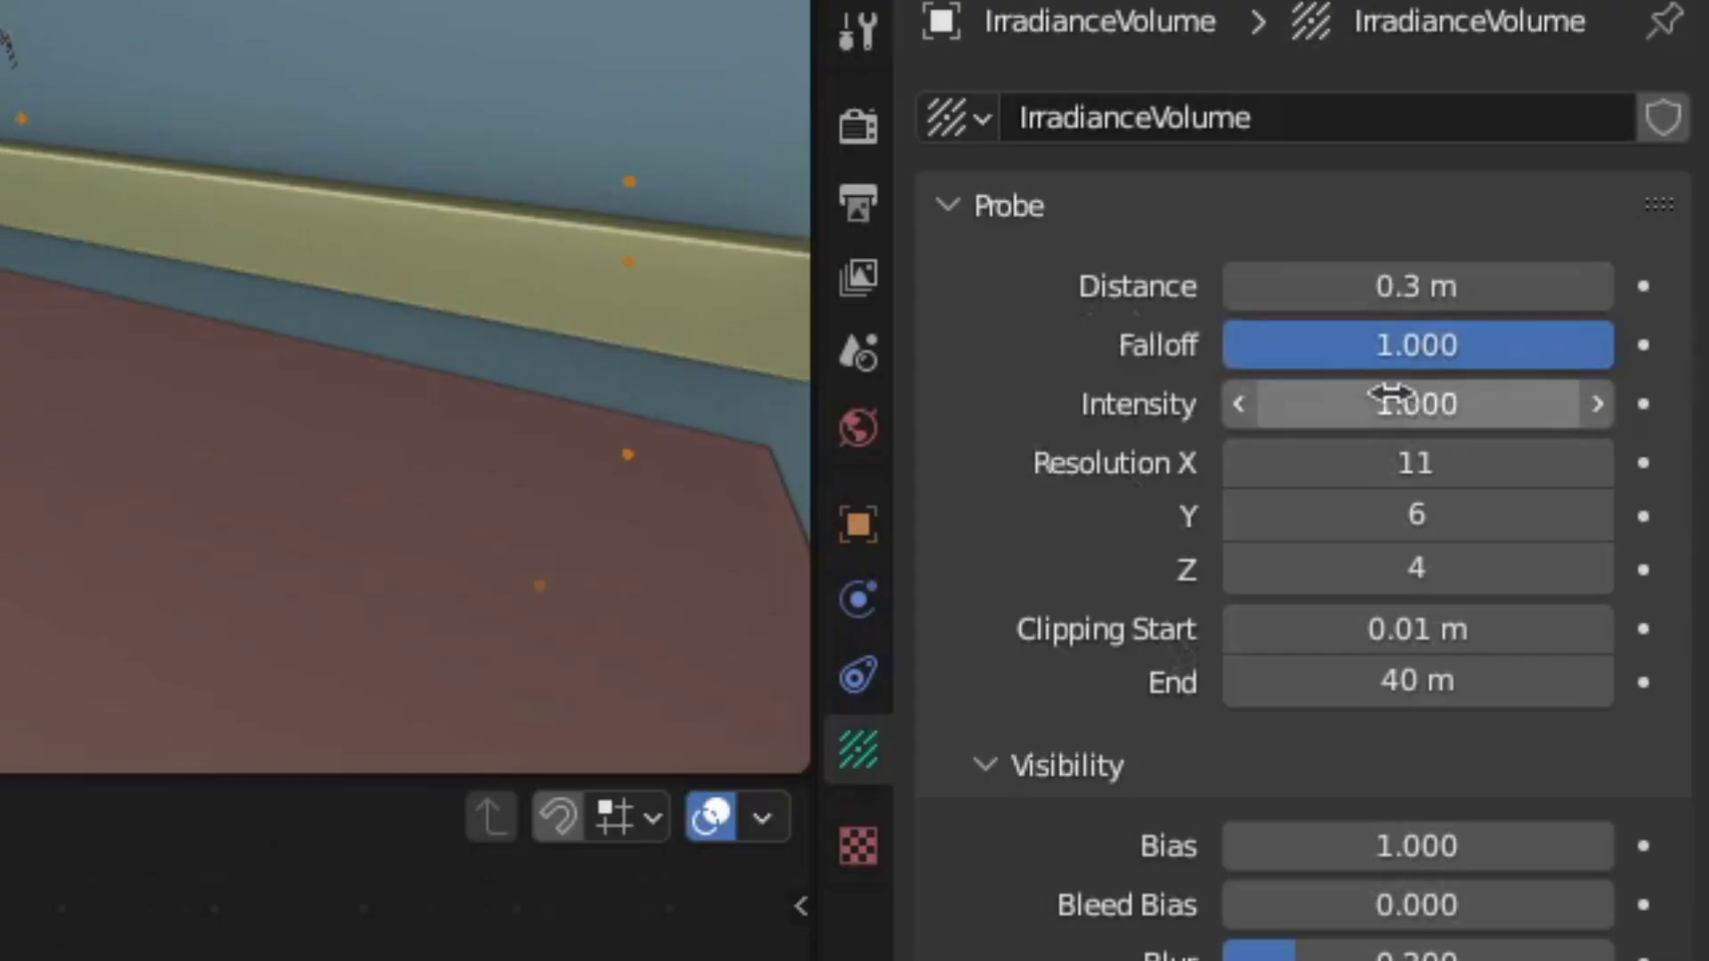
left_click_drag(1396, 402, 1497, 403)
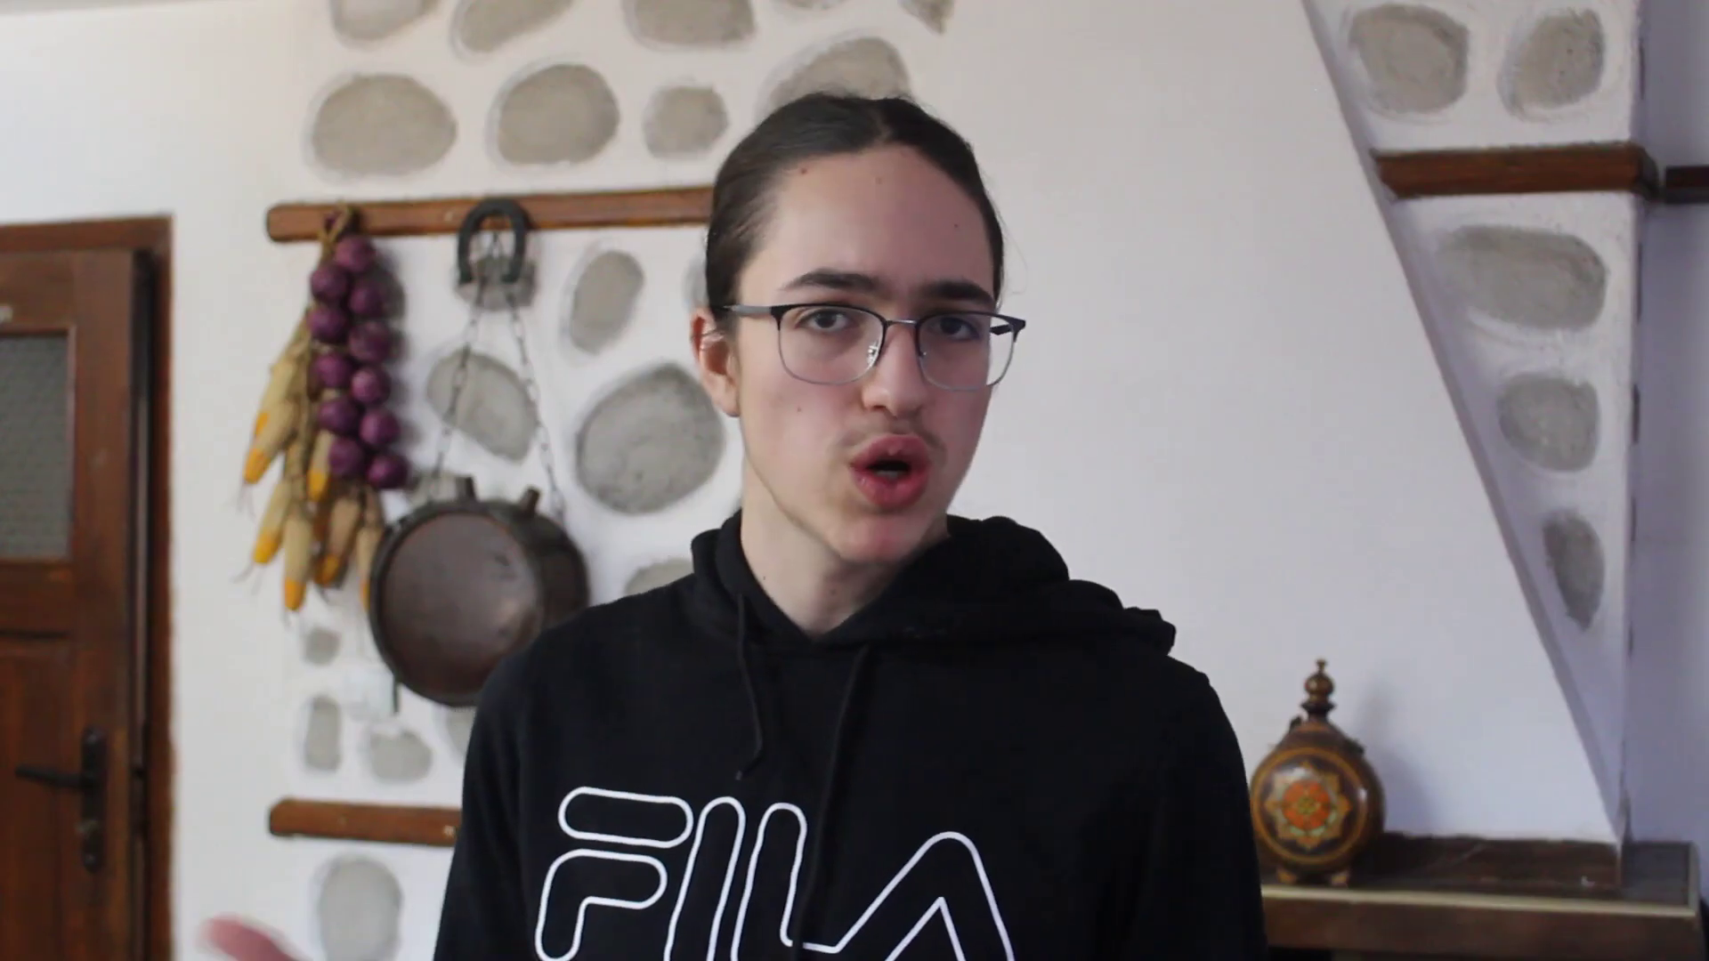